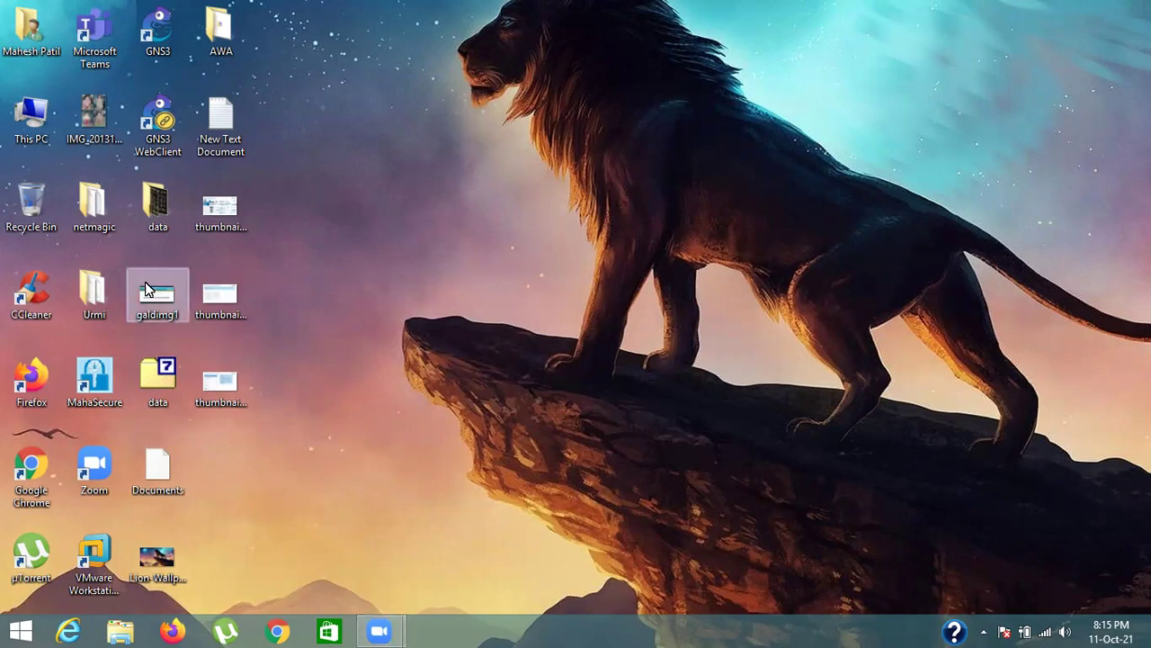
Launch Google Chrome and search the web for virtualbox.
left_click(41, 468)
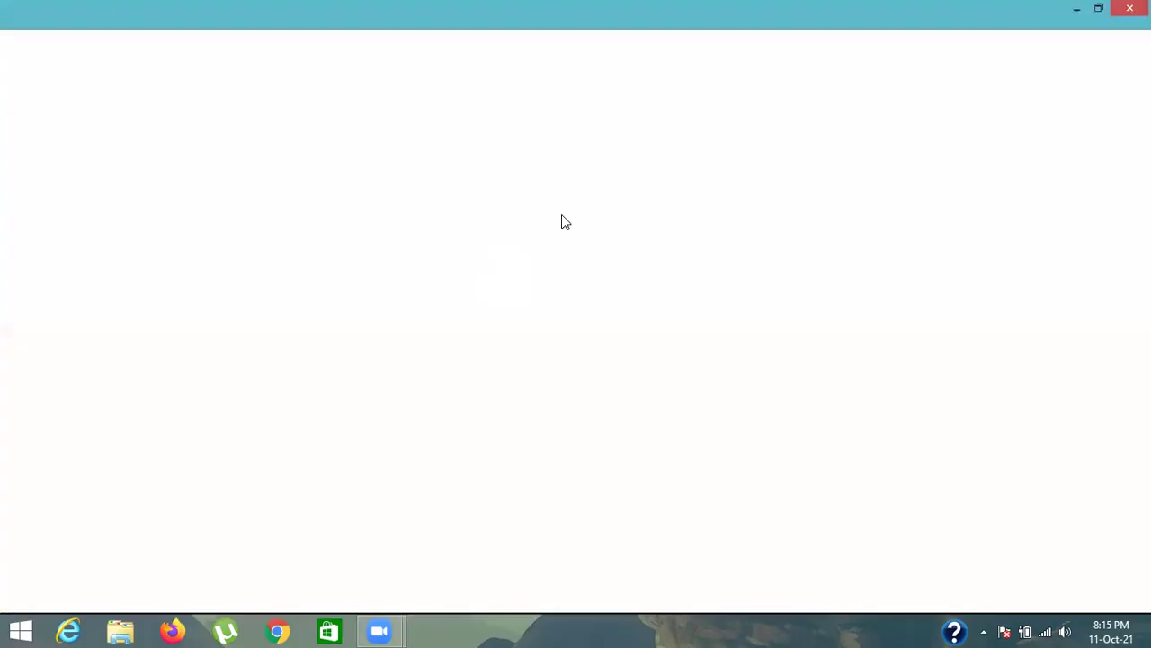
type("v")
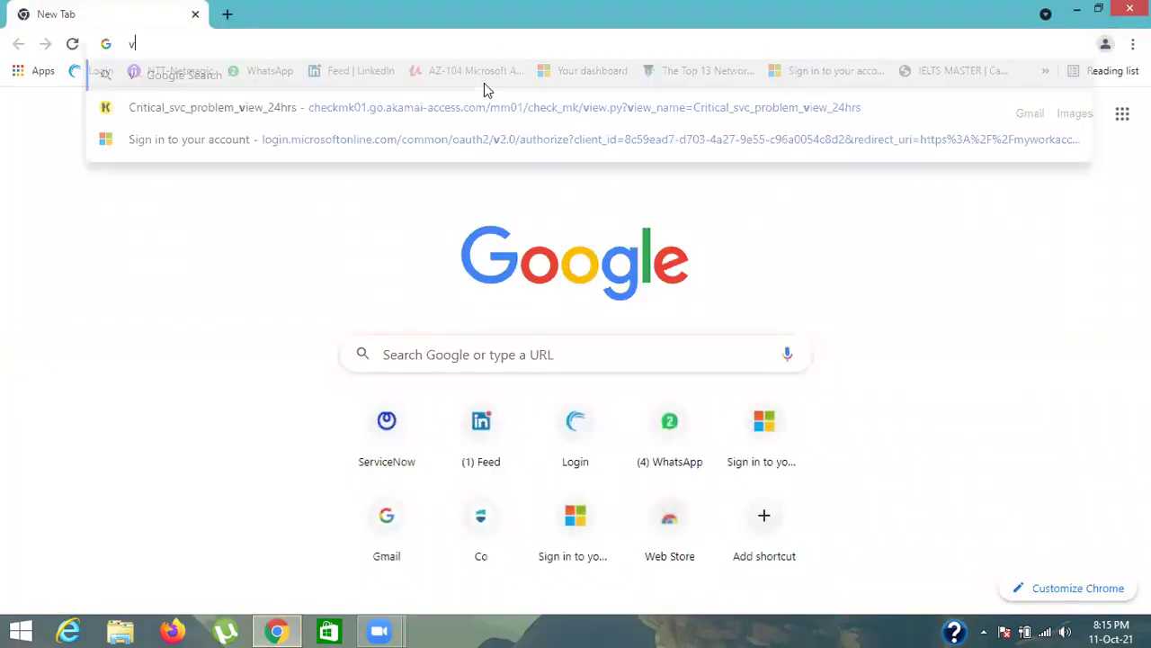
type("irtua")
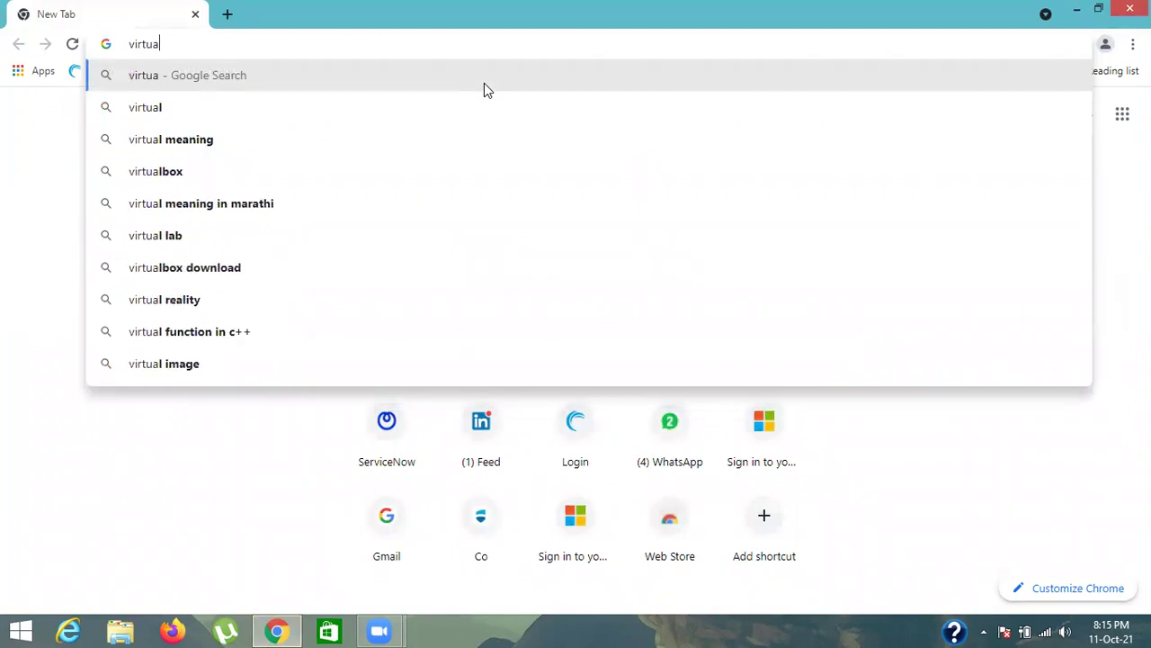
type("l")
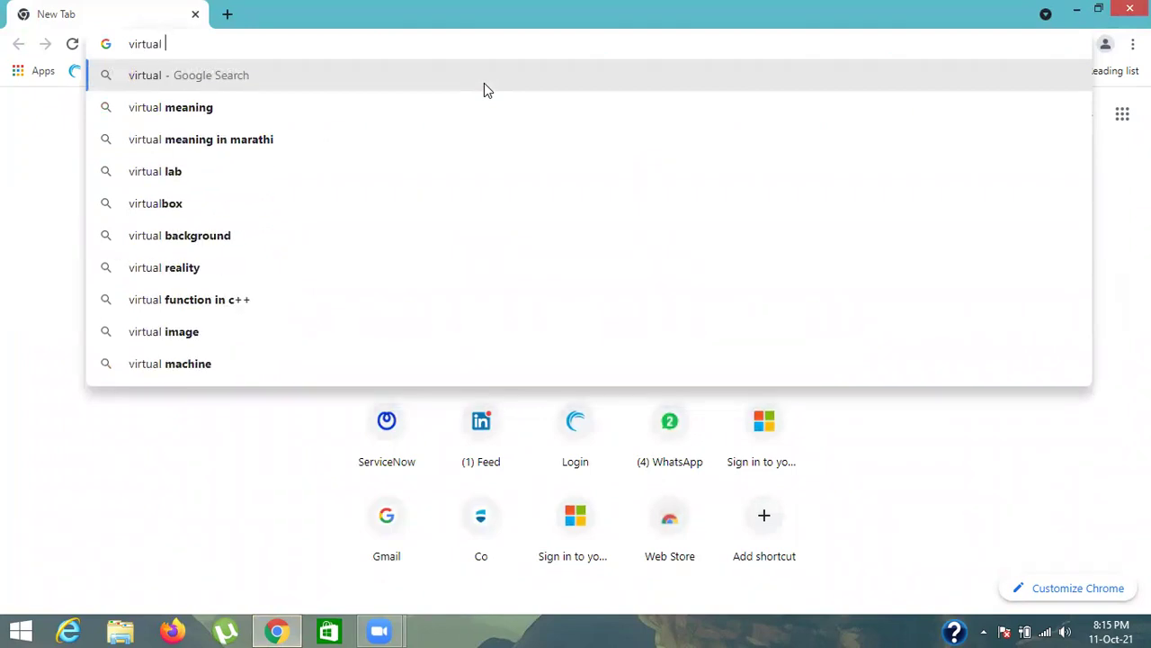
key("Down")
key("Down")
key("Down")
key("Down")
key("Return")
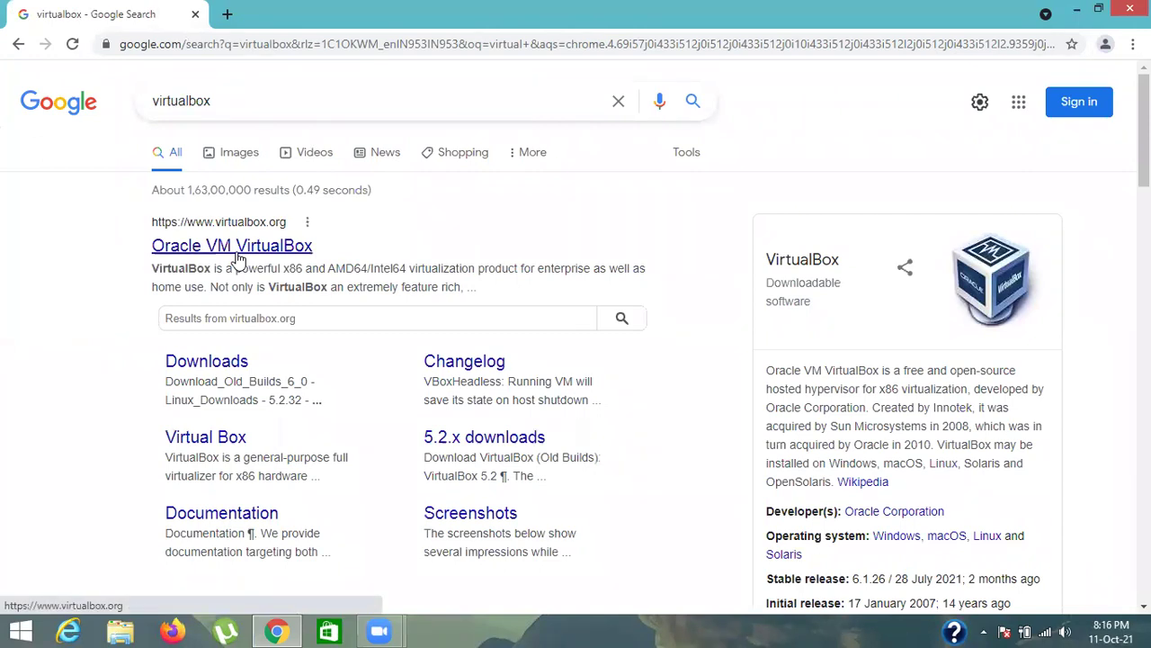
Open the Oracle VM VirtualBox search result in a new tab and switch to that tab.
right_click(237, 254)
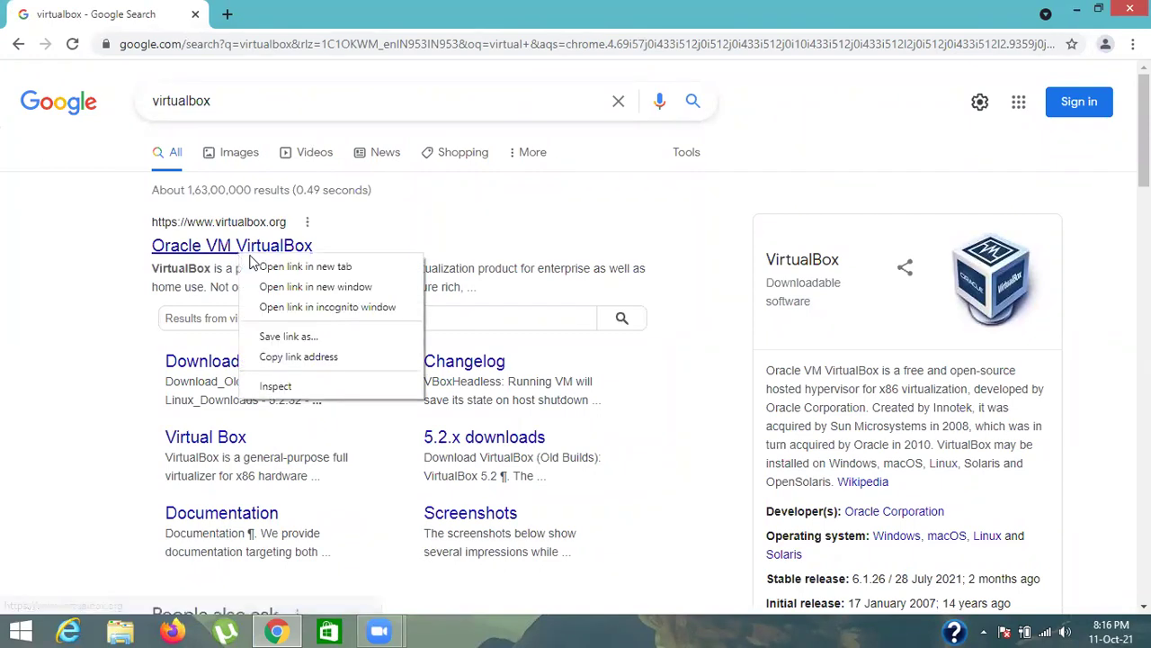
left_click(263, 265)
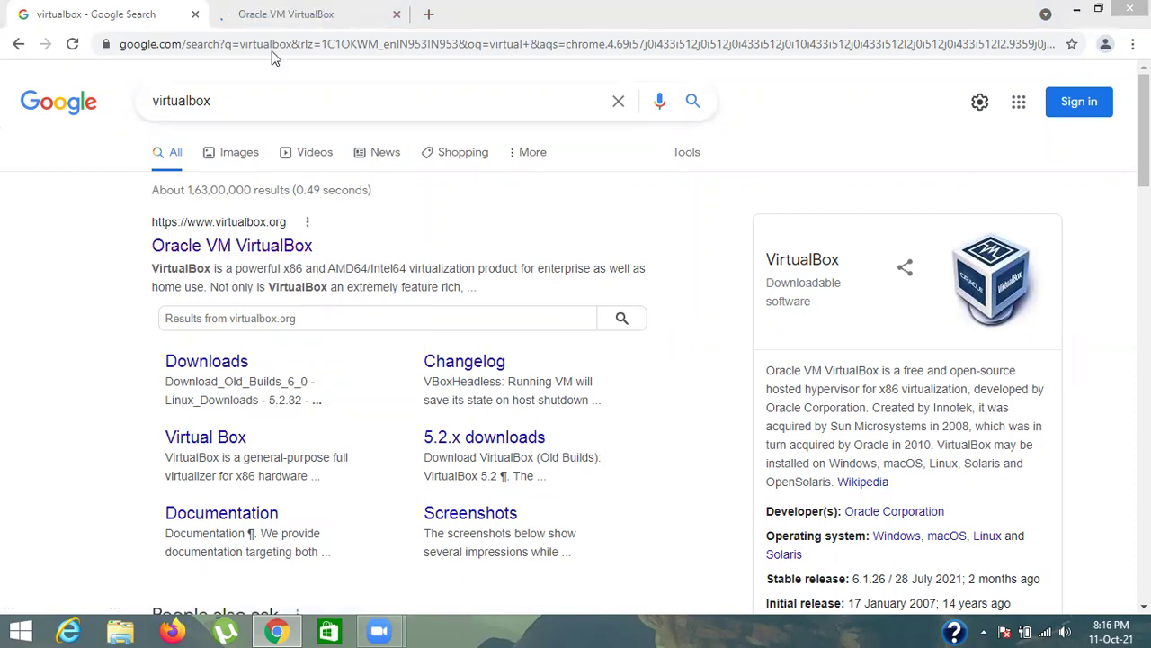
left_click(261, 16)
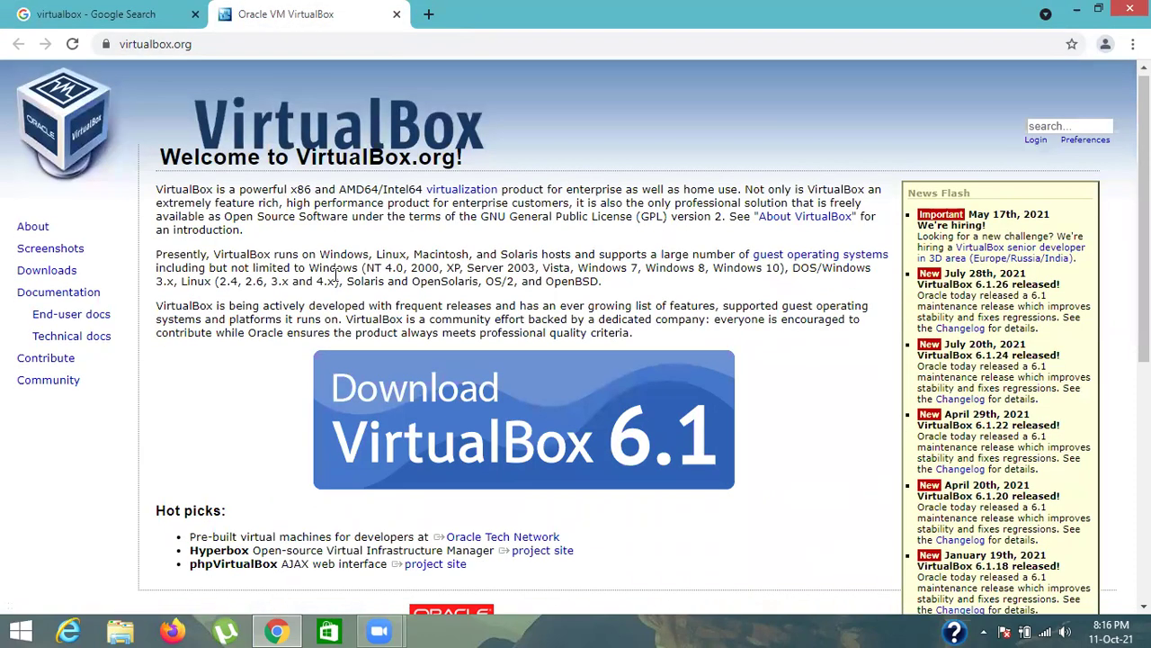
Go to the VirtualBox 6.1 downloads page and download the VirtualBox 6.1.26 platform package for Windows hosts.
scroll(254, 307, "down", 1)
scroll(244, 314, "up", 2)
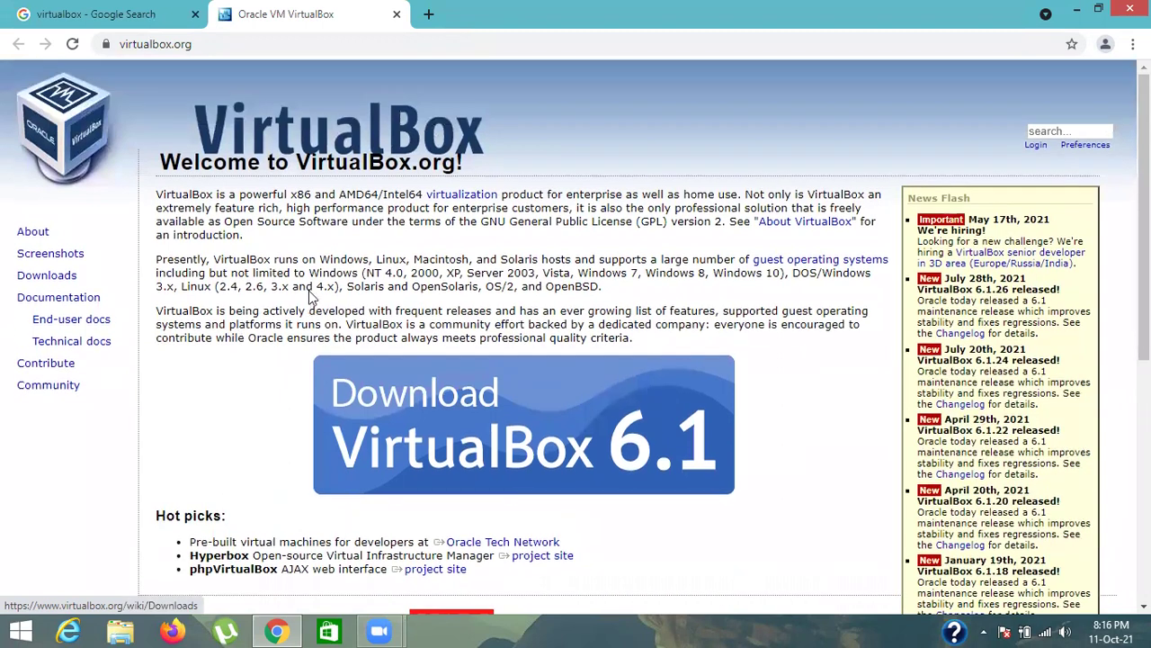
scroll(401, 319, "down", 3)
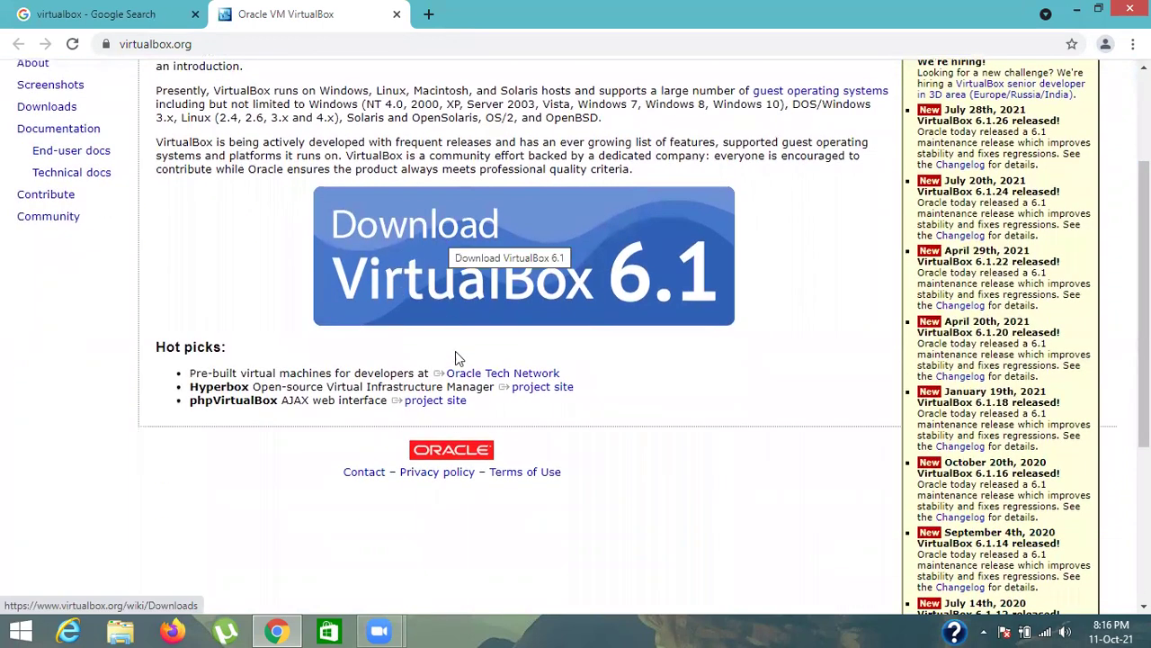
left_click(483, 247)
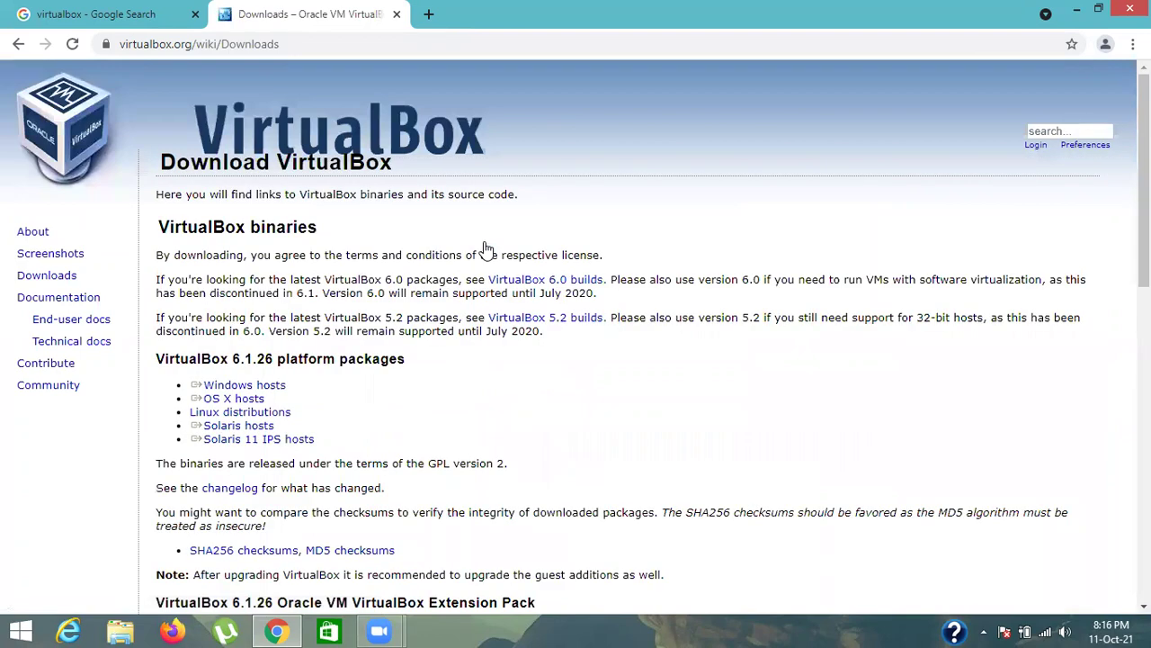
triple_click(248, 390)
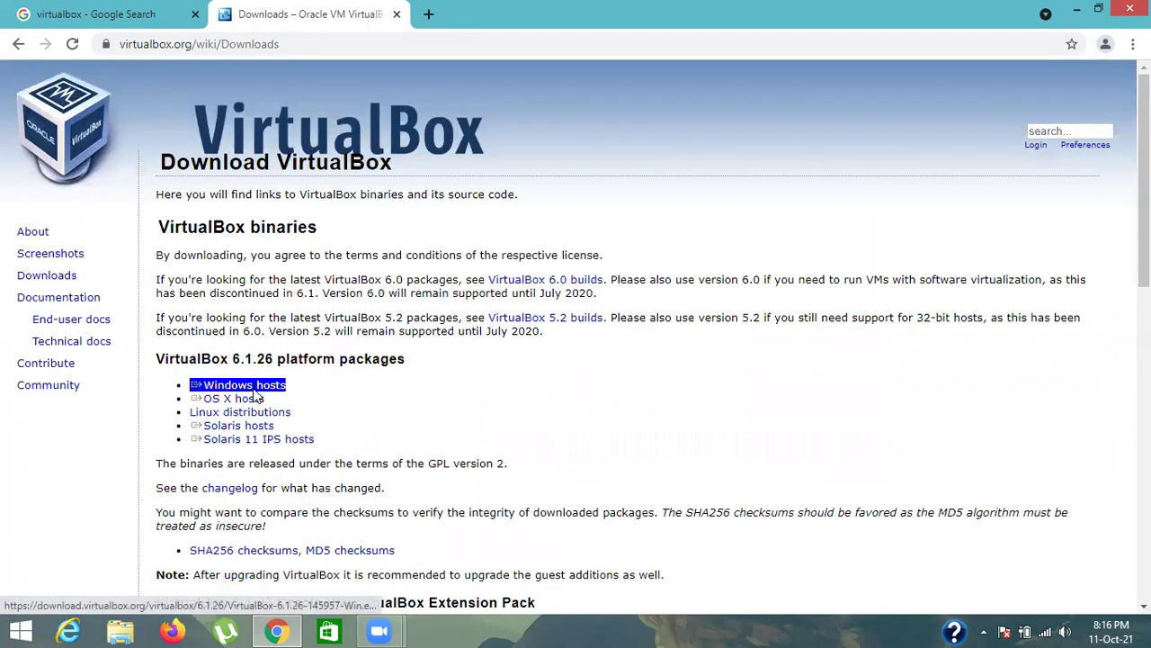
left_click(256, 393)
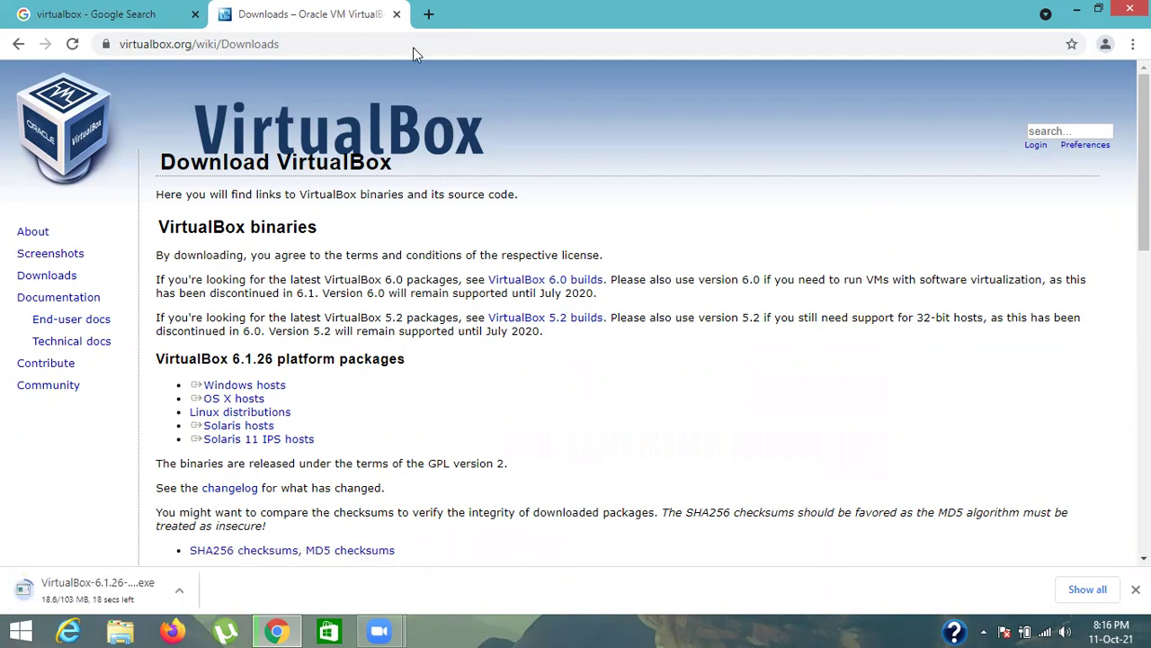
Open the osboxes.org website in a new tab.
left_click(428, 13)
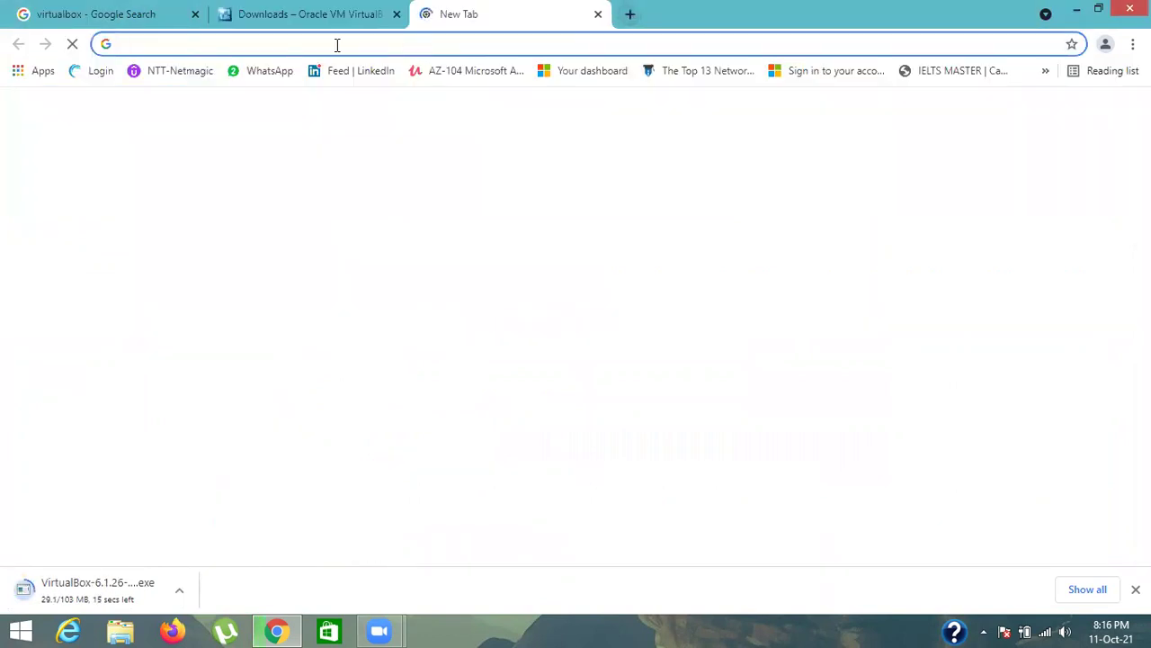
type("osbox")
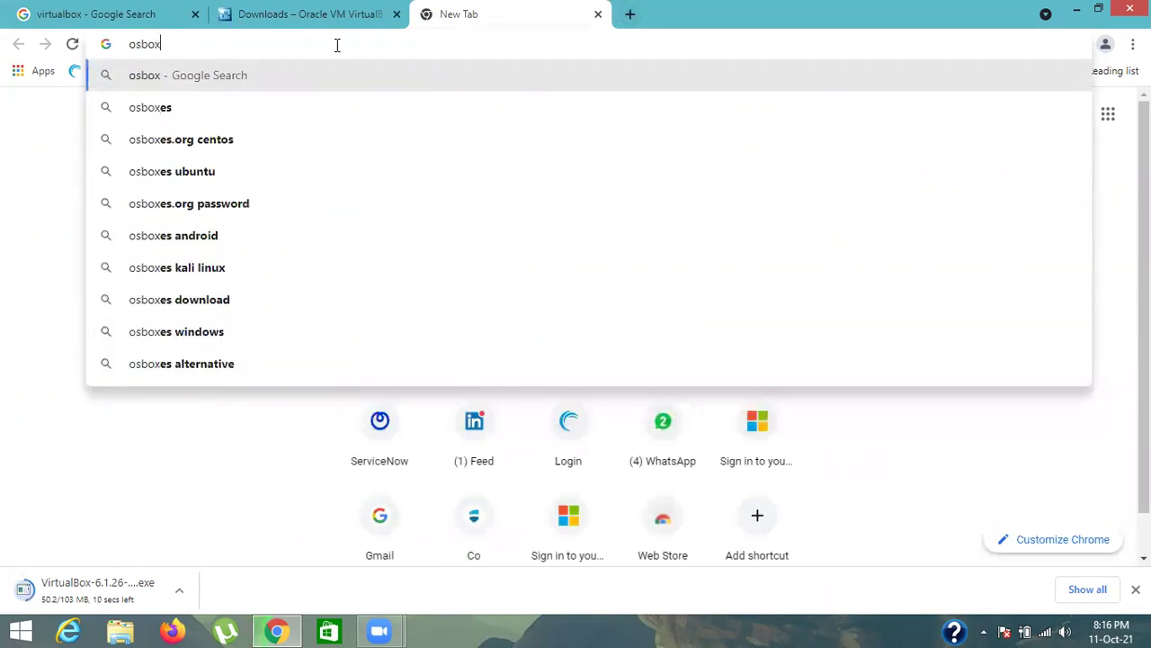
type("es")
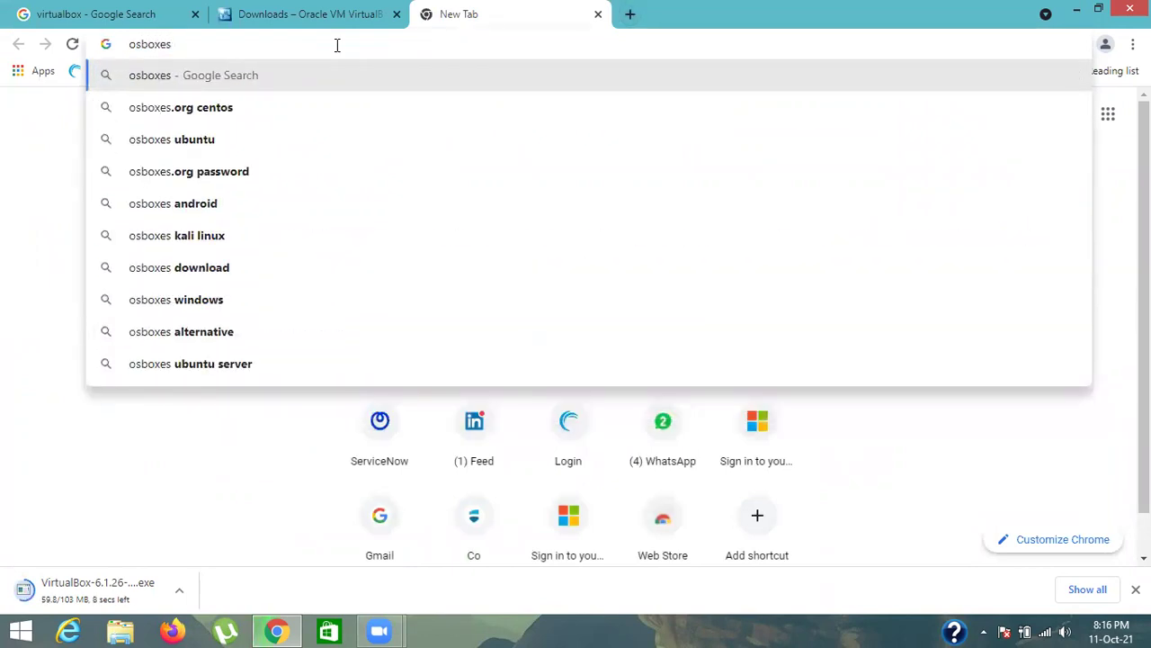
type(".o")
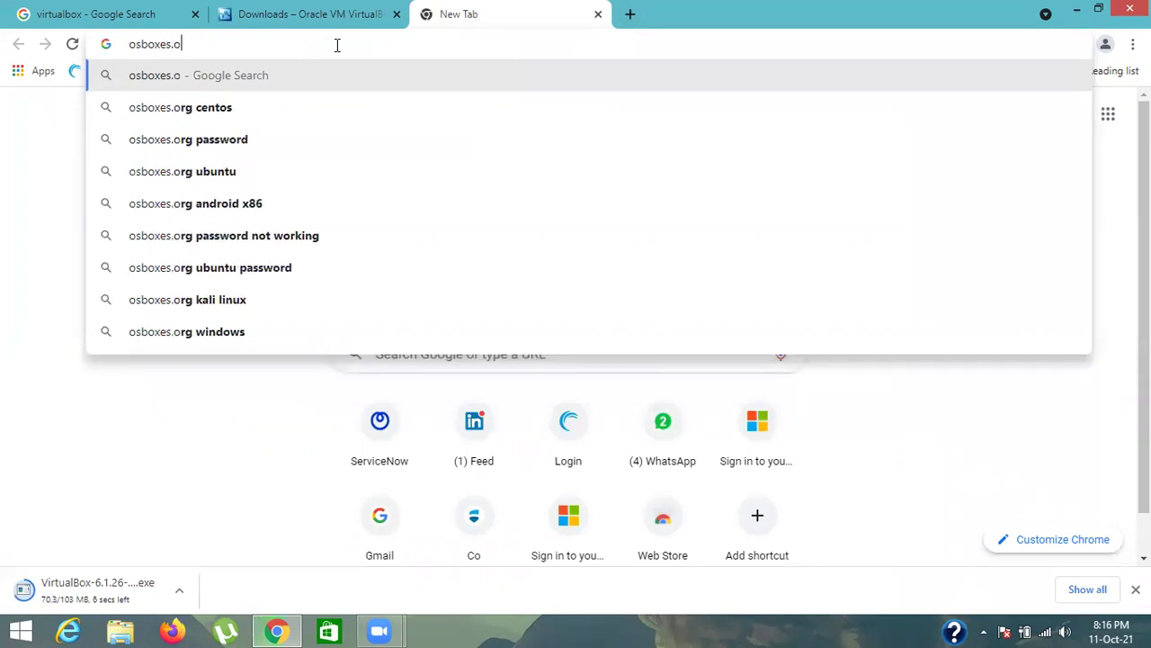
type("rg")
key("Return")
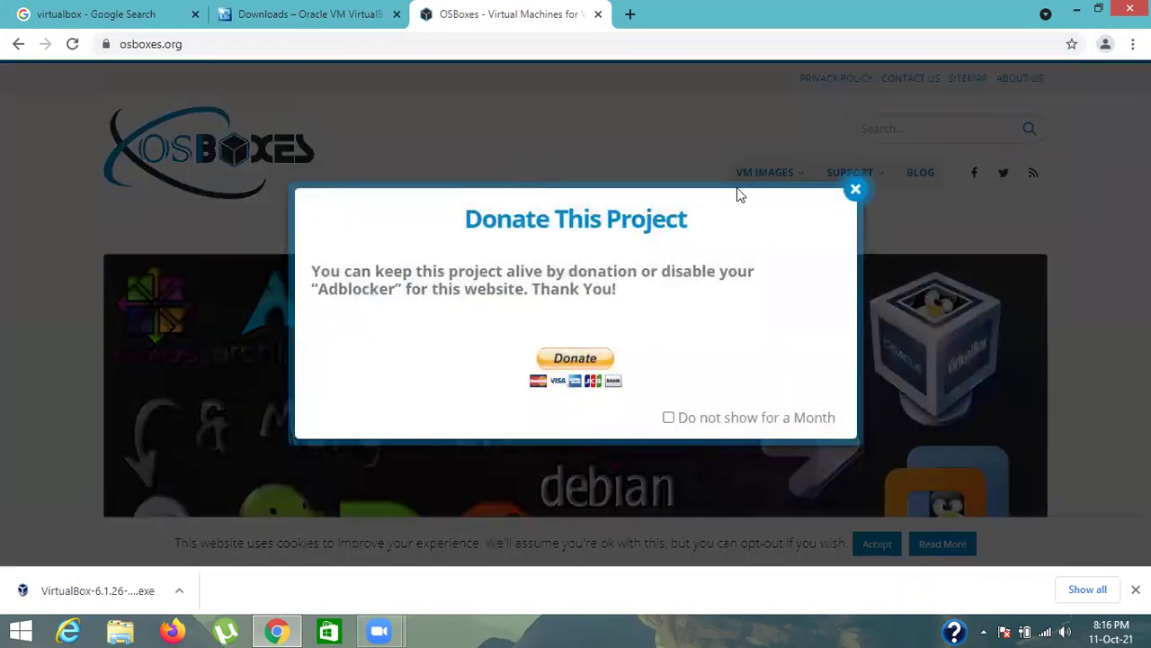
Dismiss the donation pop-up and open the site's VirtualBox Images page, closing the advertisement on the way.
left_click(856, 189)
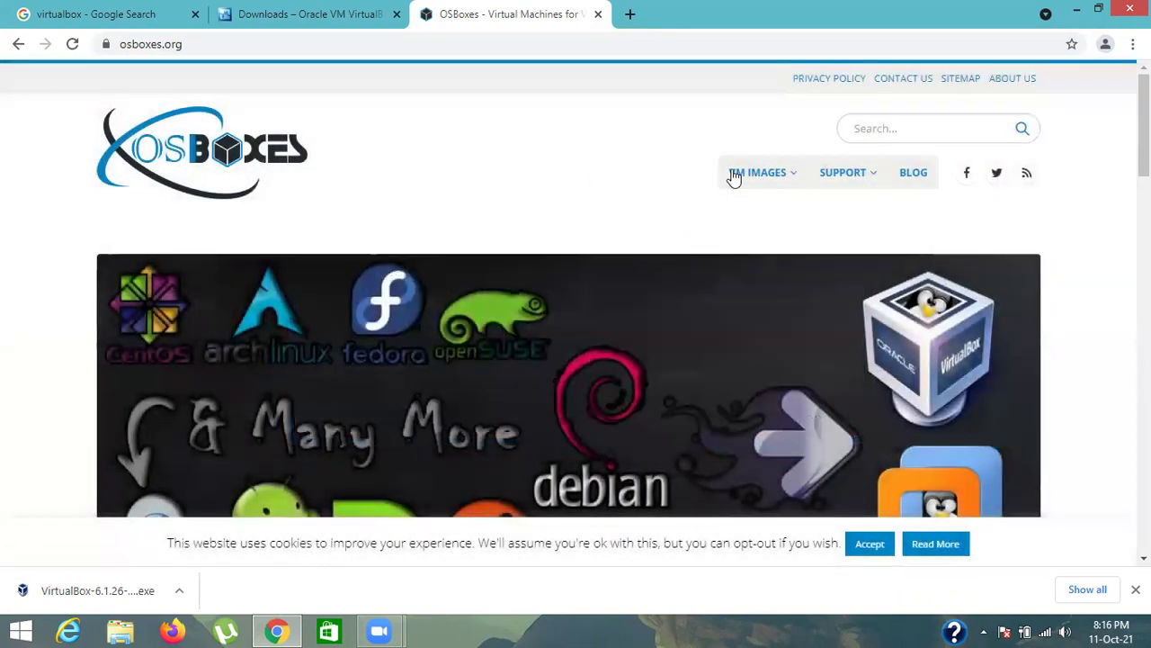
mouse_move(752, 175)
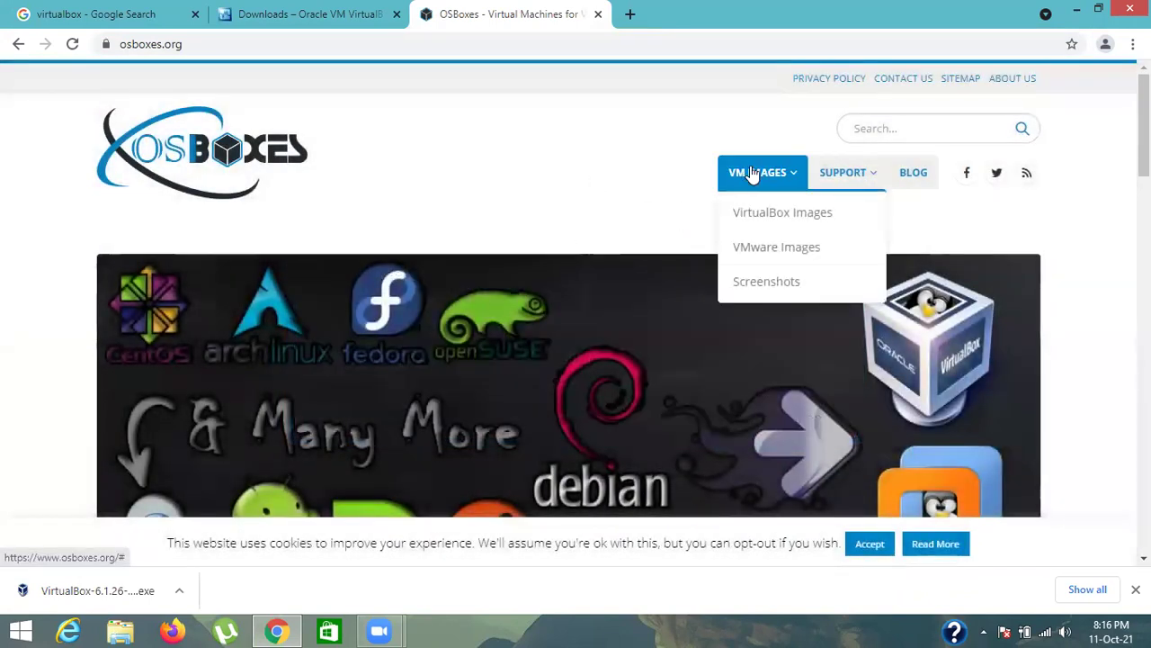
left_click(763, 220)
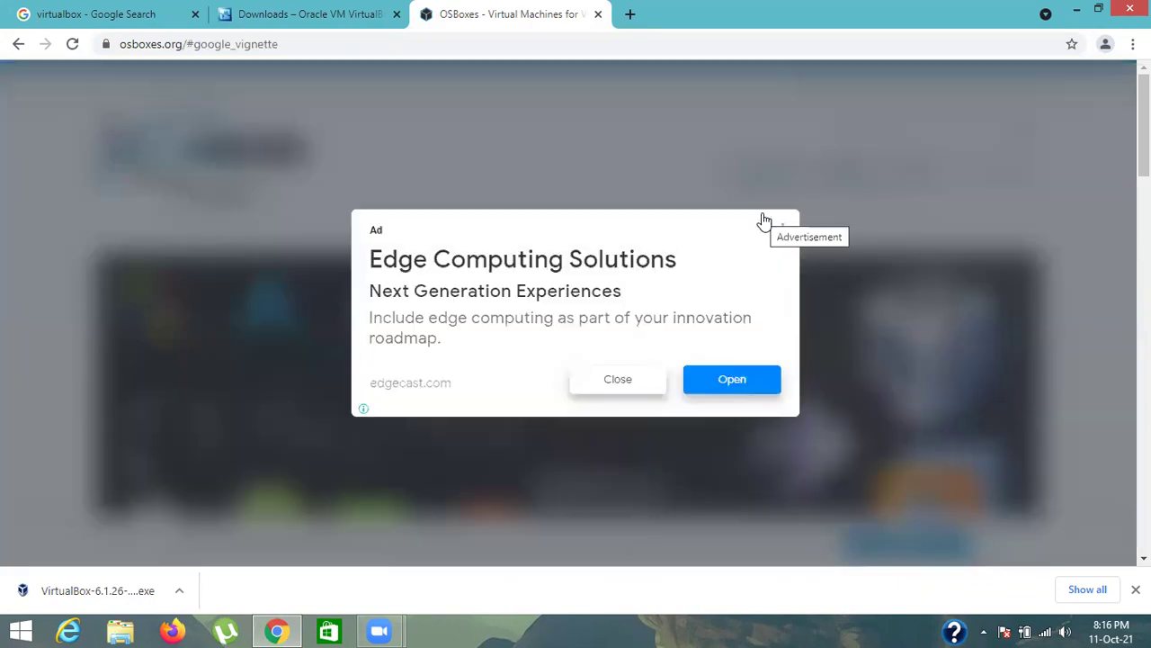
left_click(653, 389)
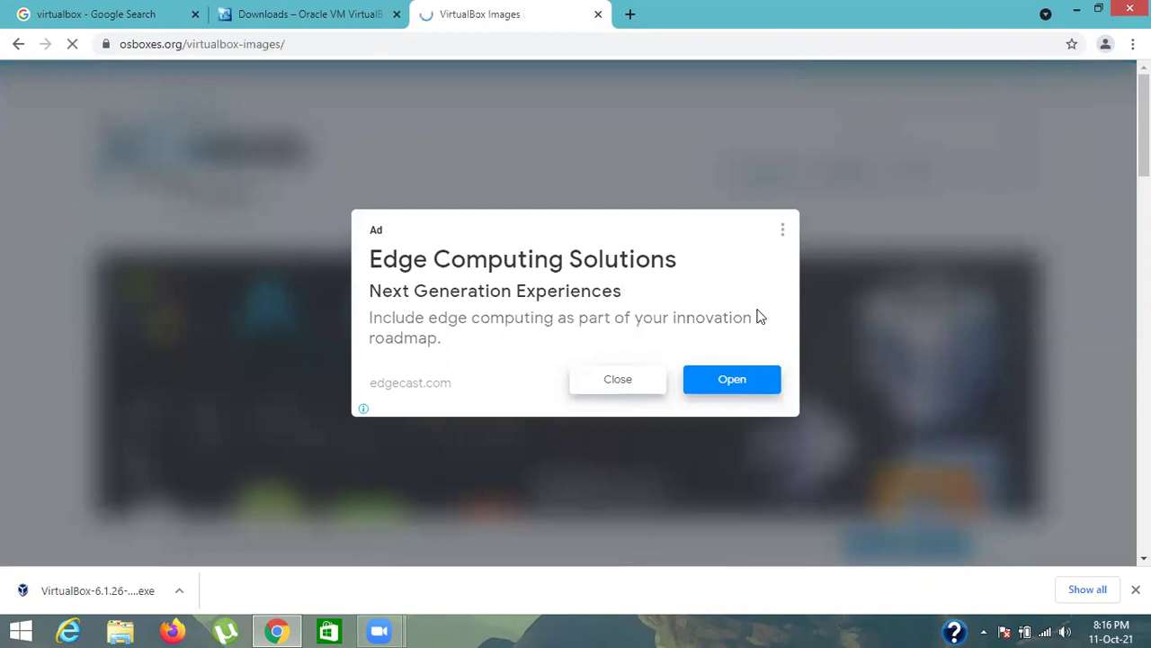
Expand Kali Linux in the list of distributions and open its VirtualBox (VDI) image download page.
scroll(739, 254, "down", 1)
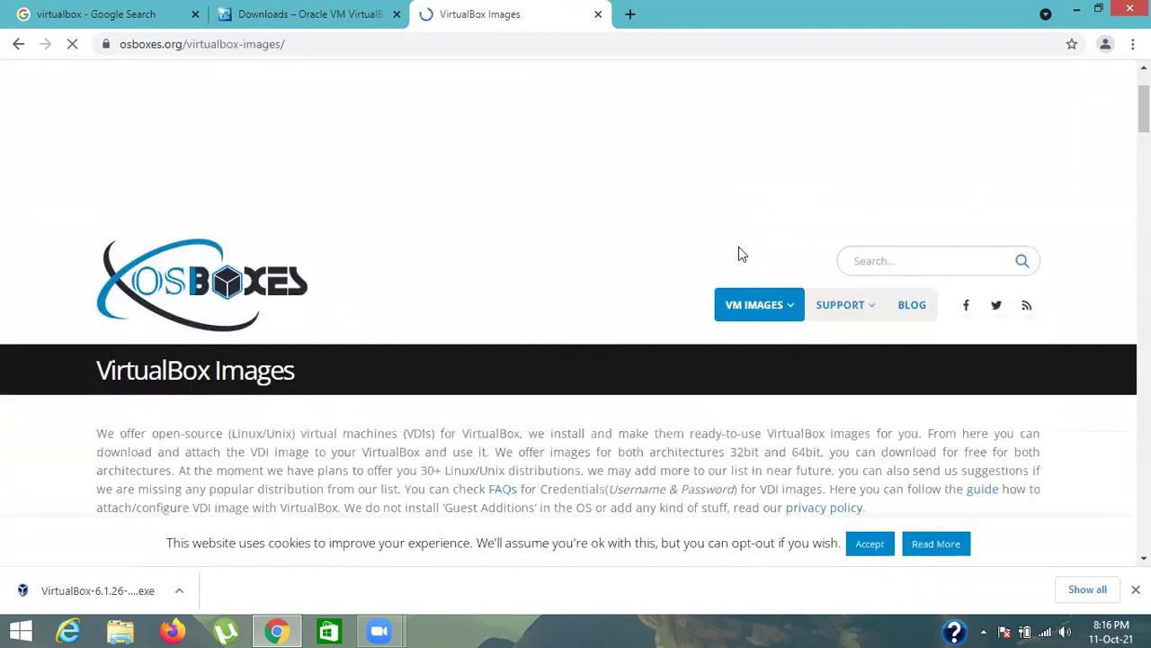
scroll(611, 265, "down", 5)
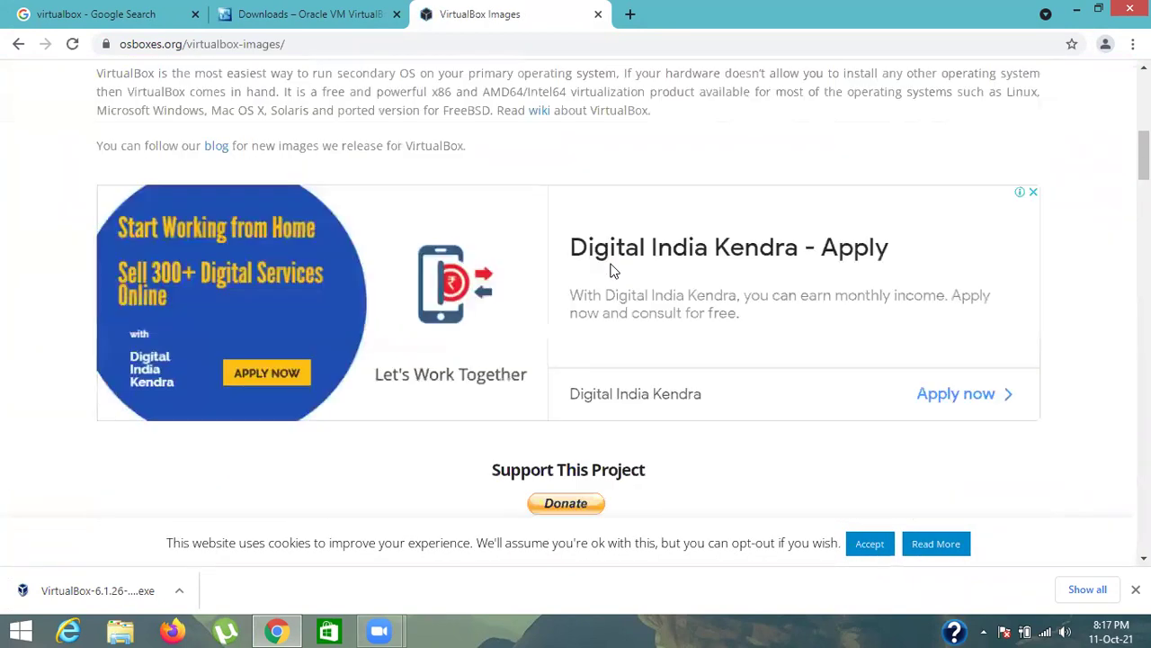
scroll(610, 269, "up", 2)
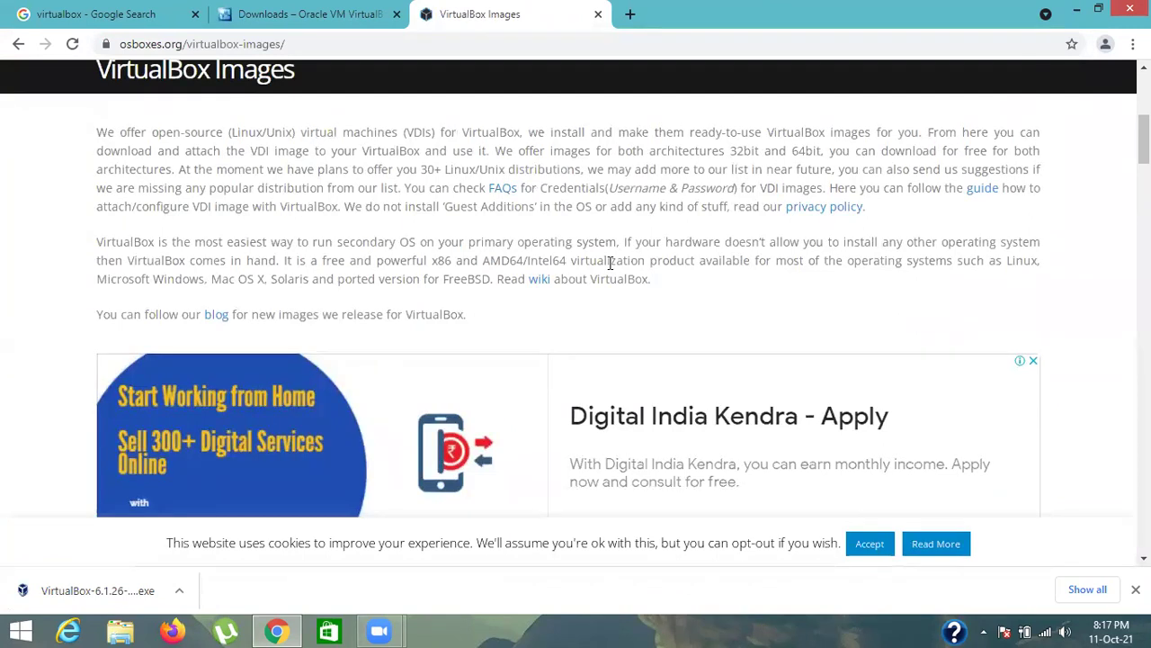
scroll(623, 236, "down", 10)
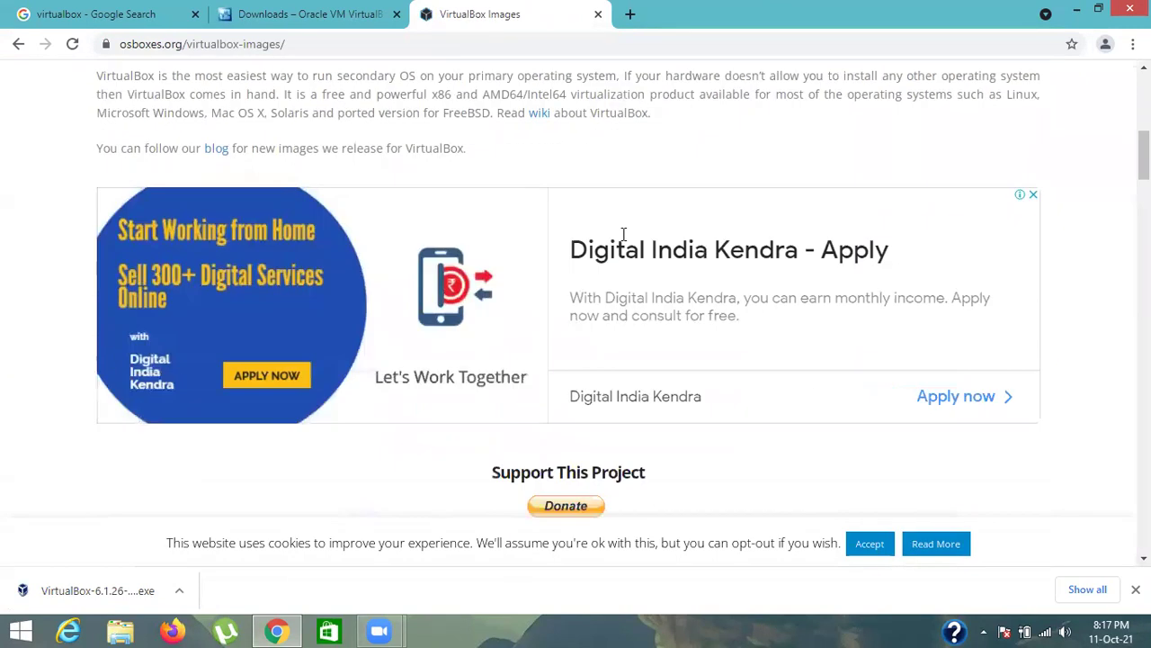
scroll(624, 243, "up", 2)
scroll(624, 242, "down", 7)
scroll(624, 243, "down", 8)
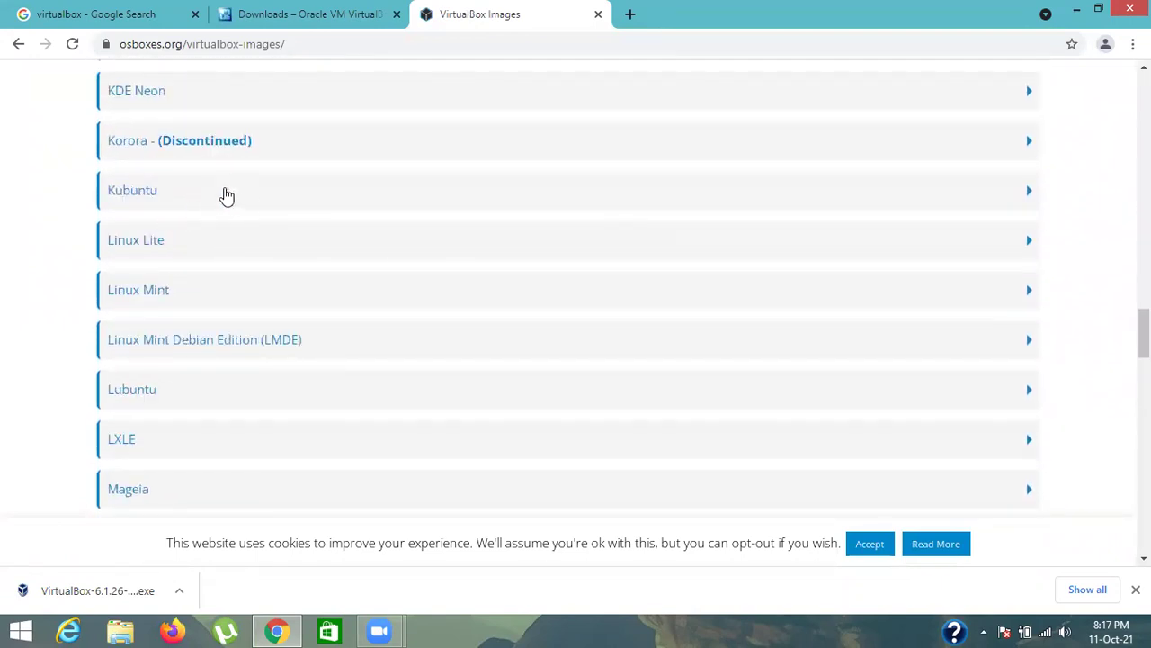
scroll(211, 200, "up", 2)
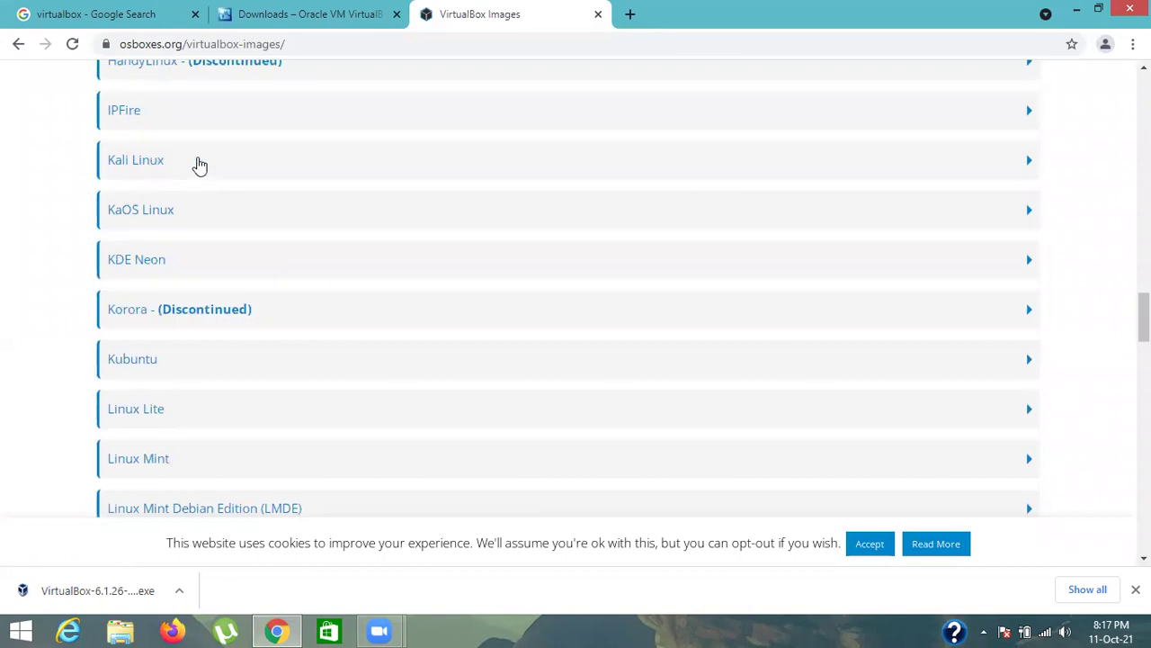
left_click(949, 169)
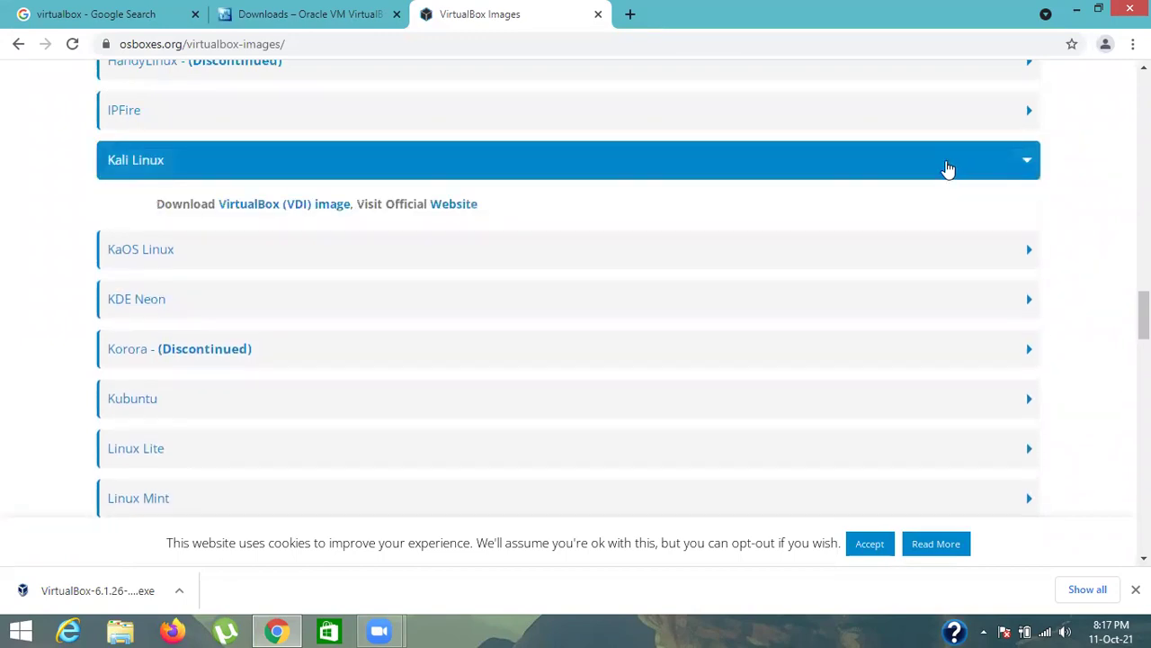
left_click(309, 209)
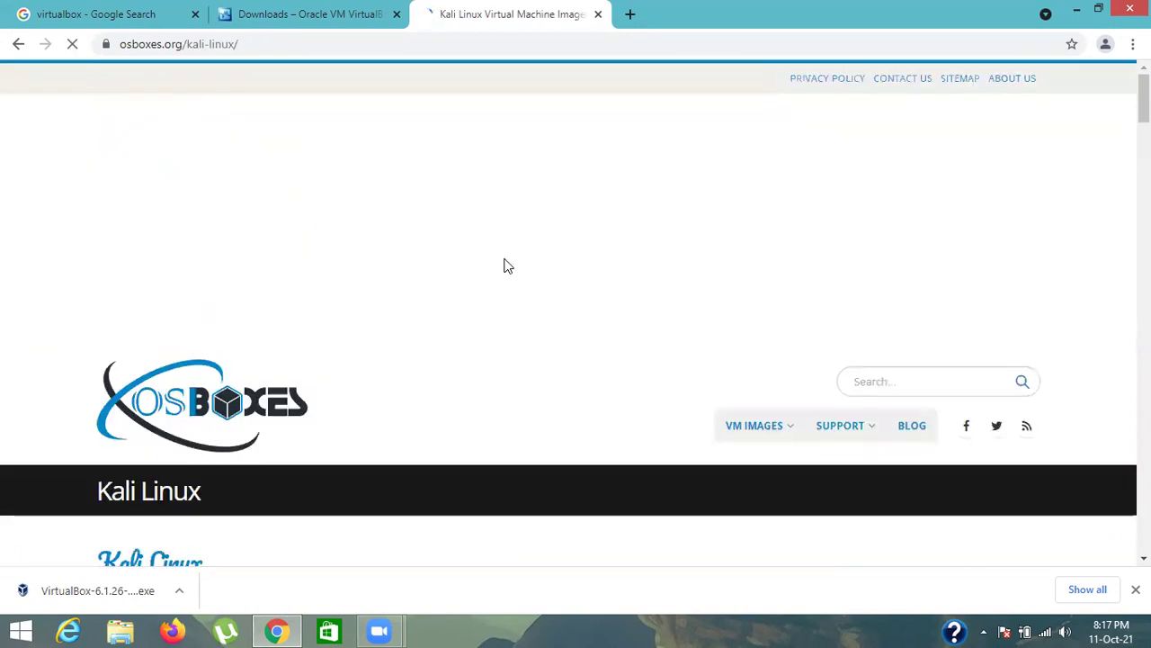
Request the 64bit VirtualBox (VDI) download of Kali Linux 2021.3 (All Tools) and view its SourceForge download page.
scroll(504, 266, "down", 8)
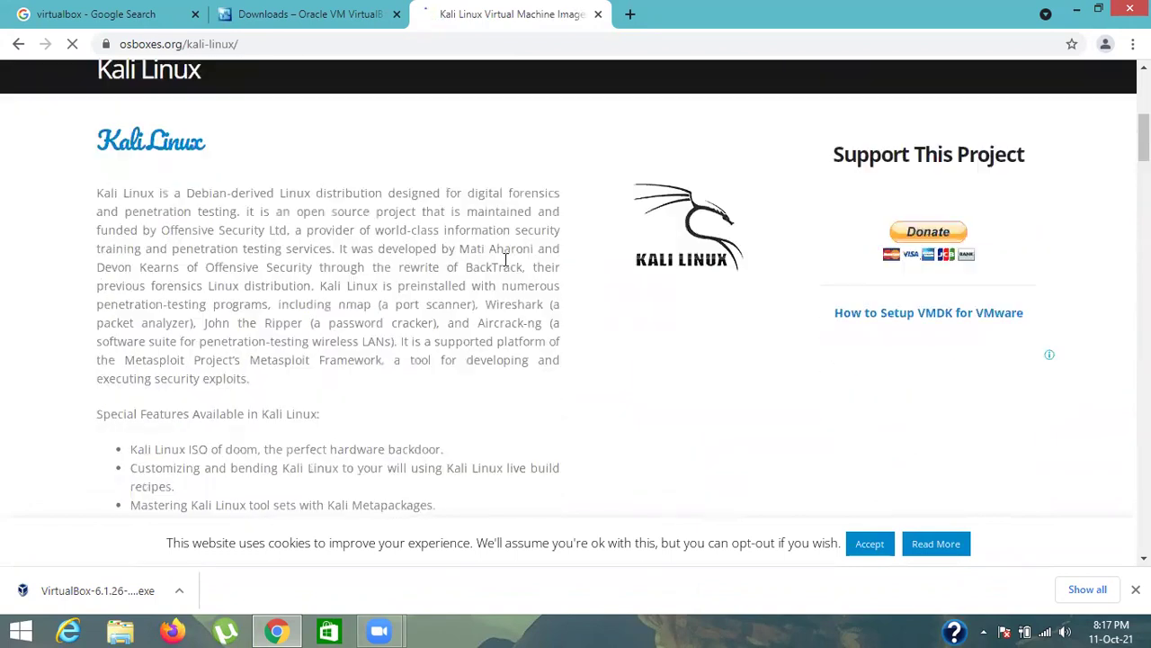
scroll(505, 262, "down", 6)
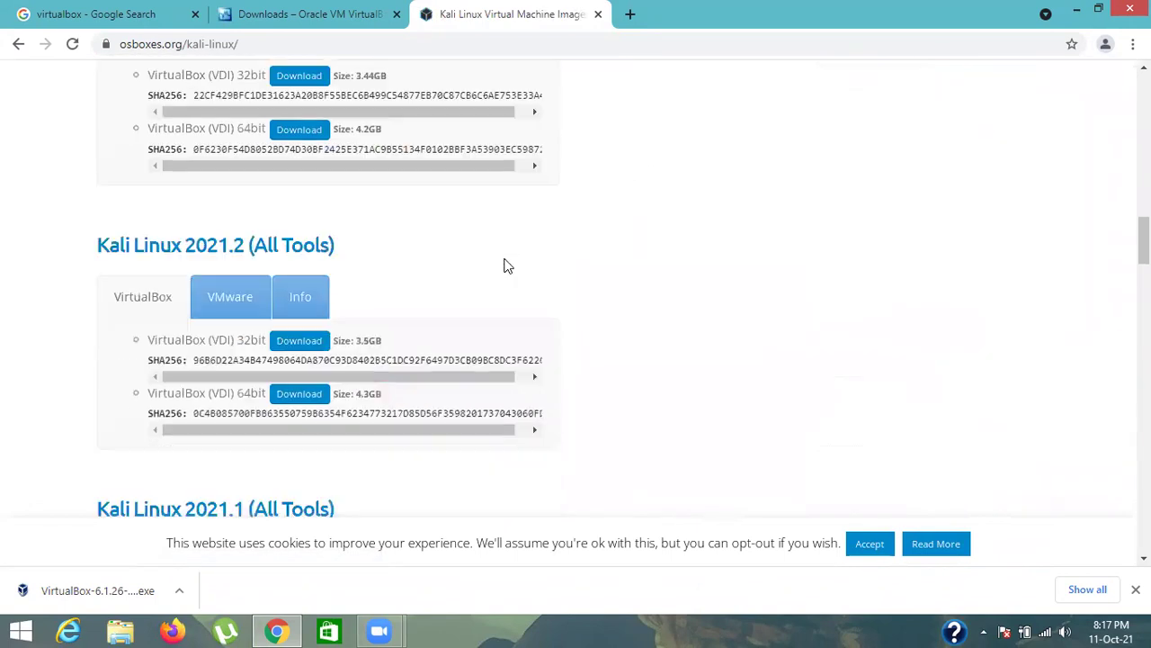
scroll(505, 259, "down", 2)
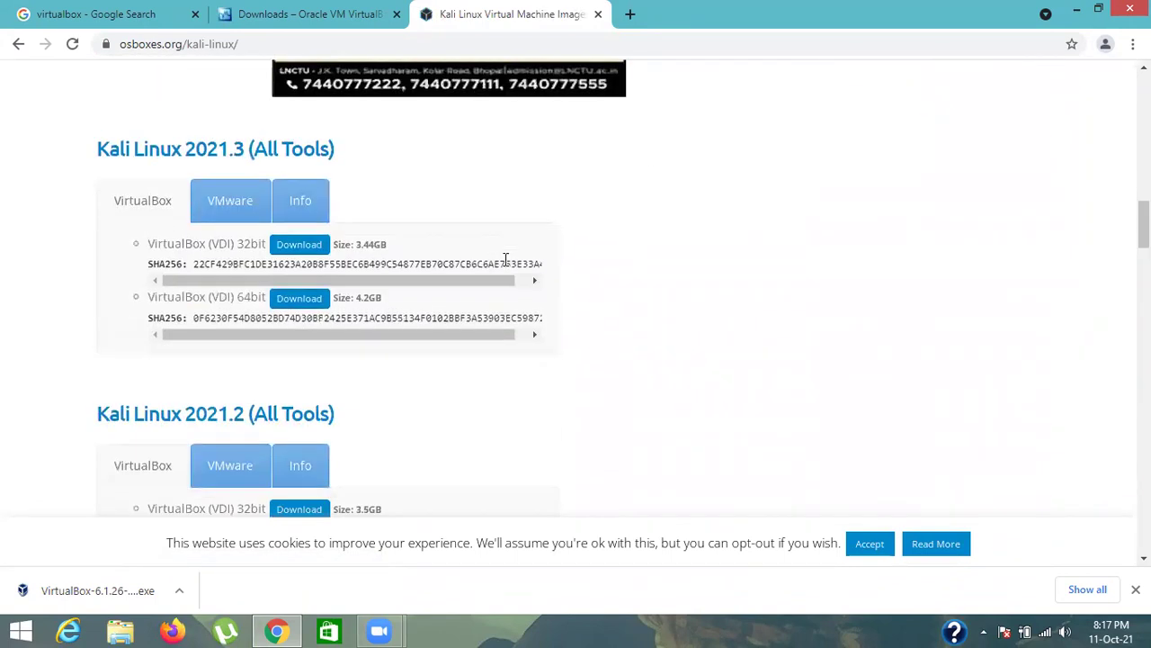
left_click(313, 310)
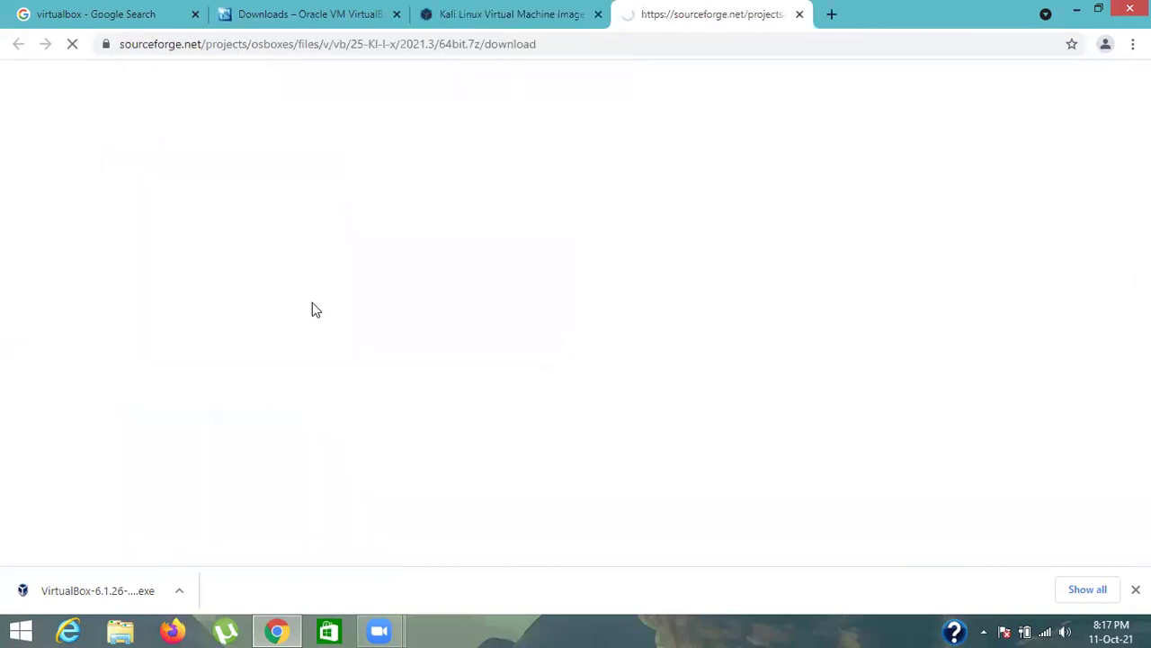
scroll(391, 311, "down", 5)
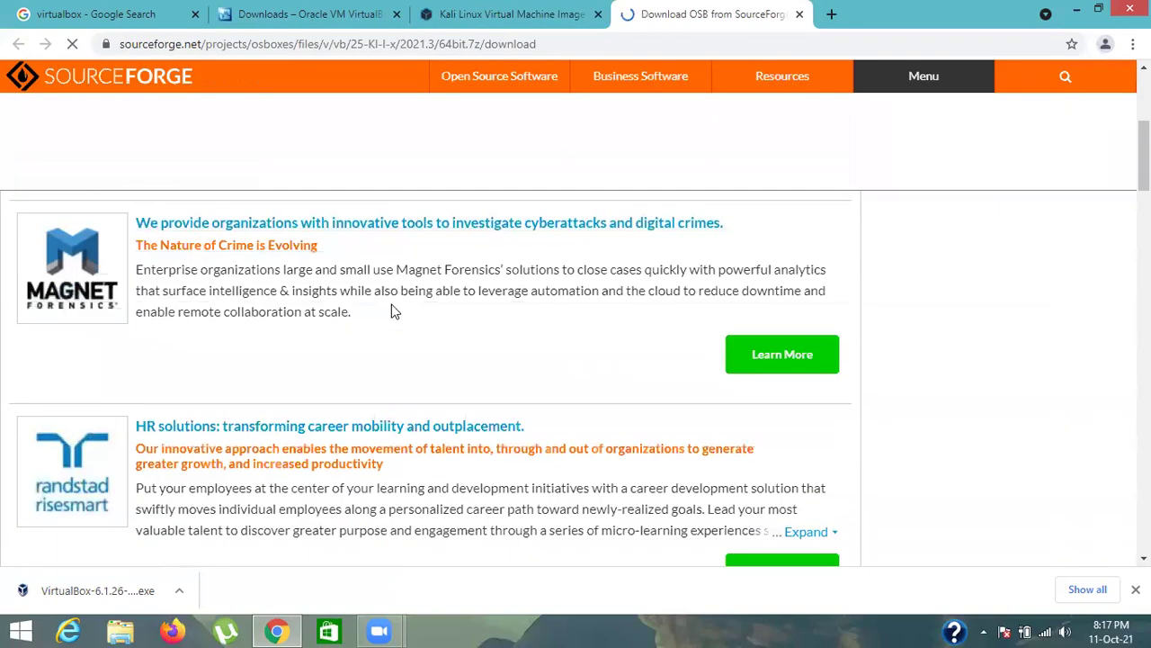
Stay on the OSB page on SourceForge and let the 64bit.7z download start.
scroll(465, 261, "up", 5)
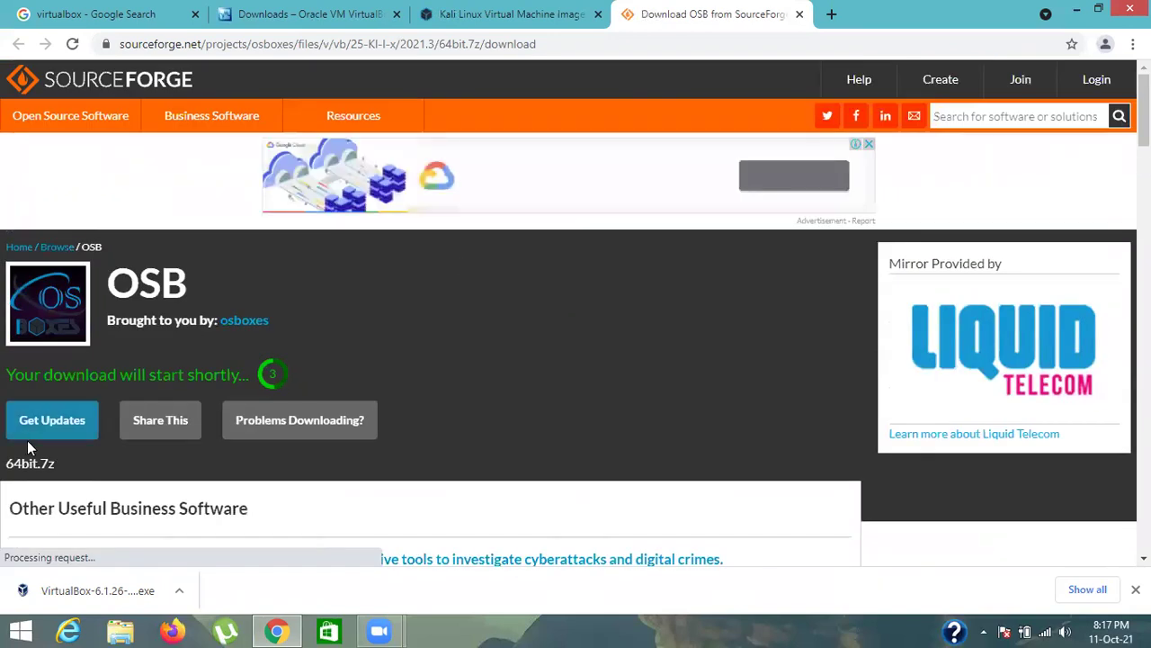
scroll(474, 340, "down", 1)
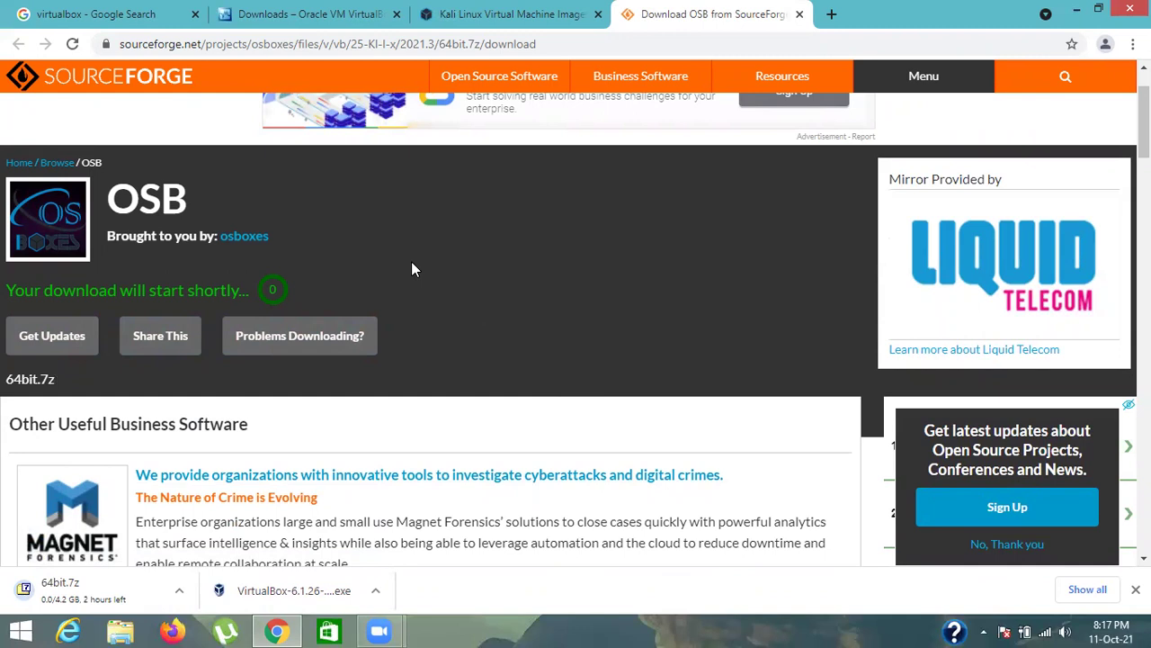
left_click(389, 630)
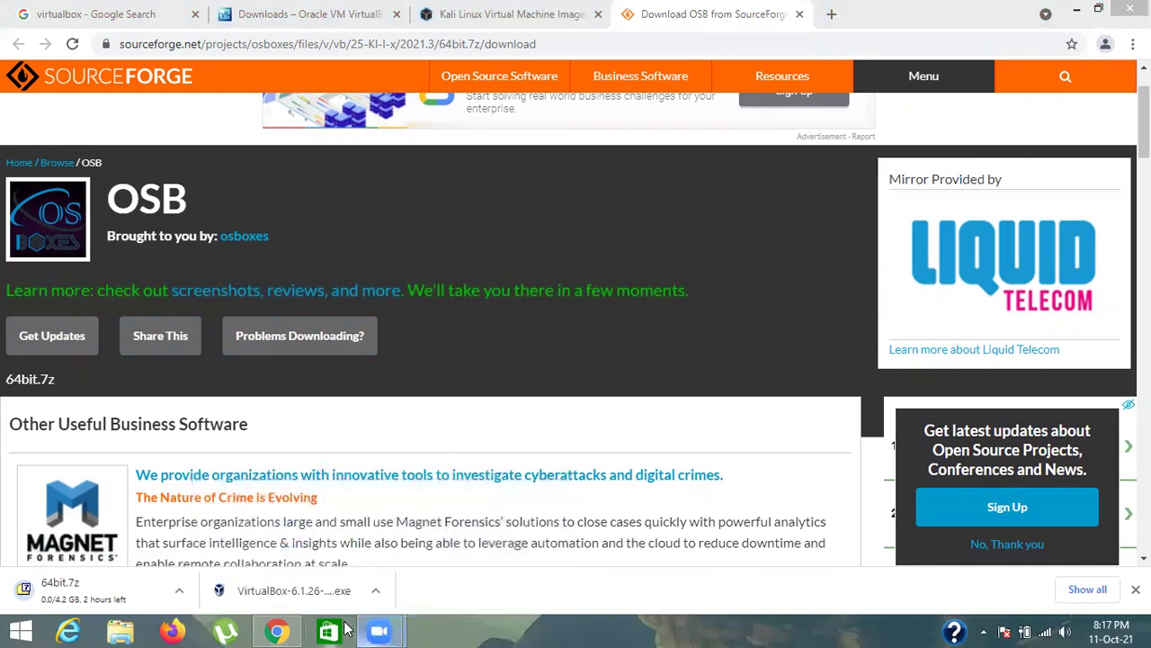
left_click(342, 596)
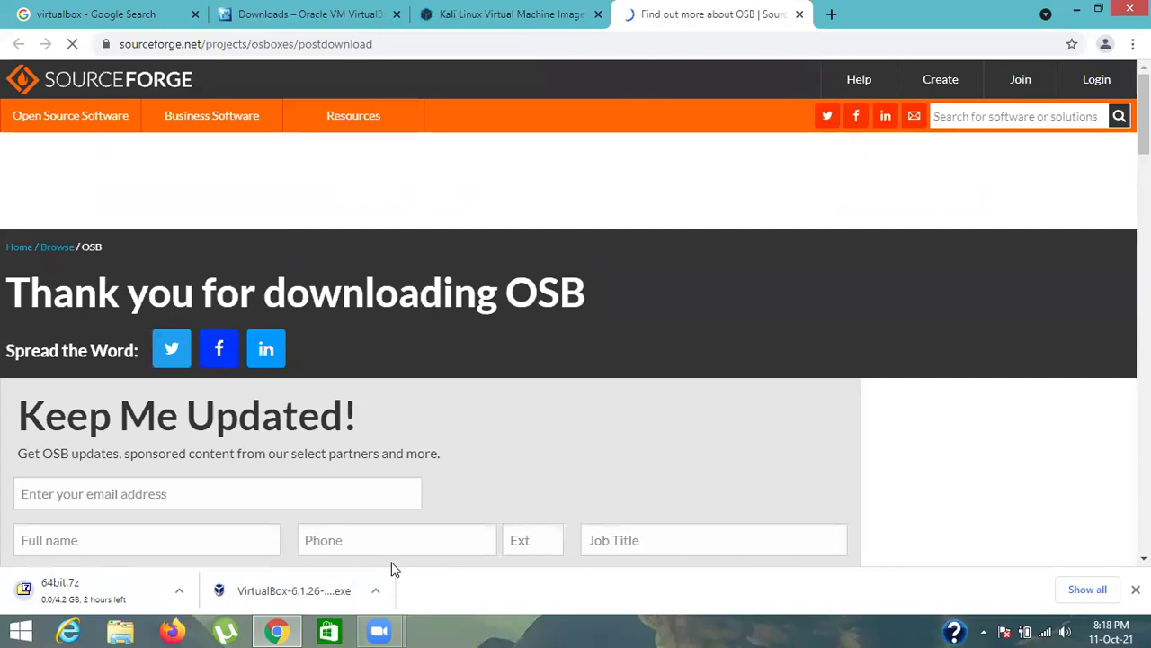
Minimize the browser, open the Downloads folder from This PC and launch the VirtualBox 6.1.26 installer.
left_click(1086, 9)
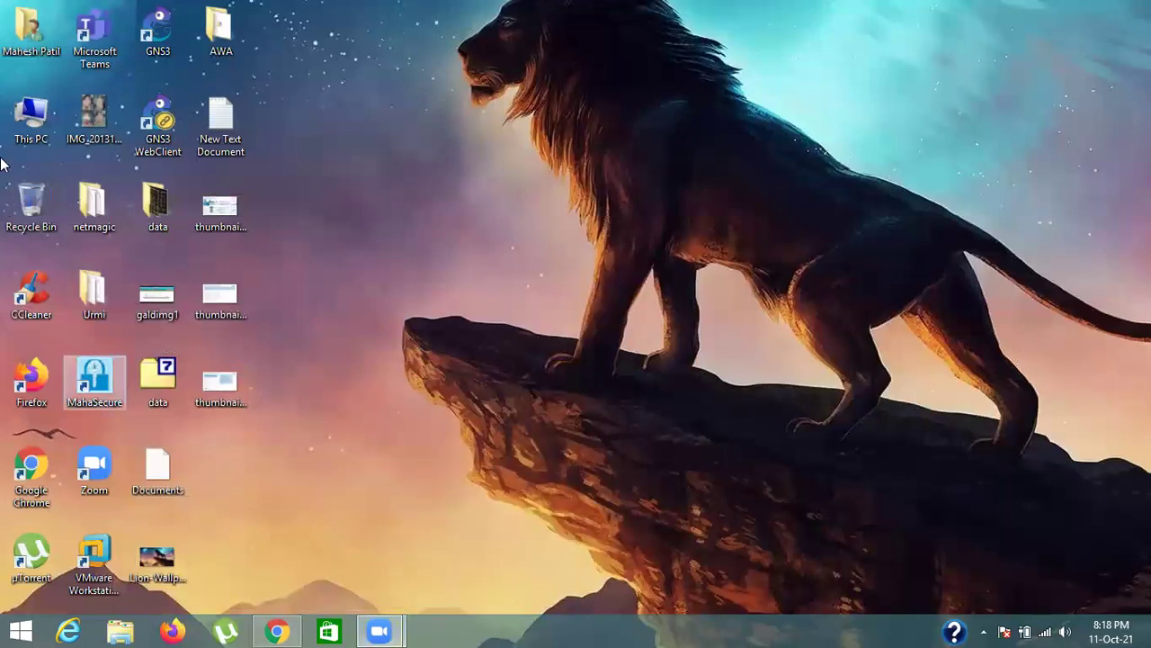
double_click(30, 115)
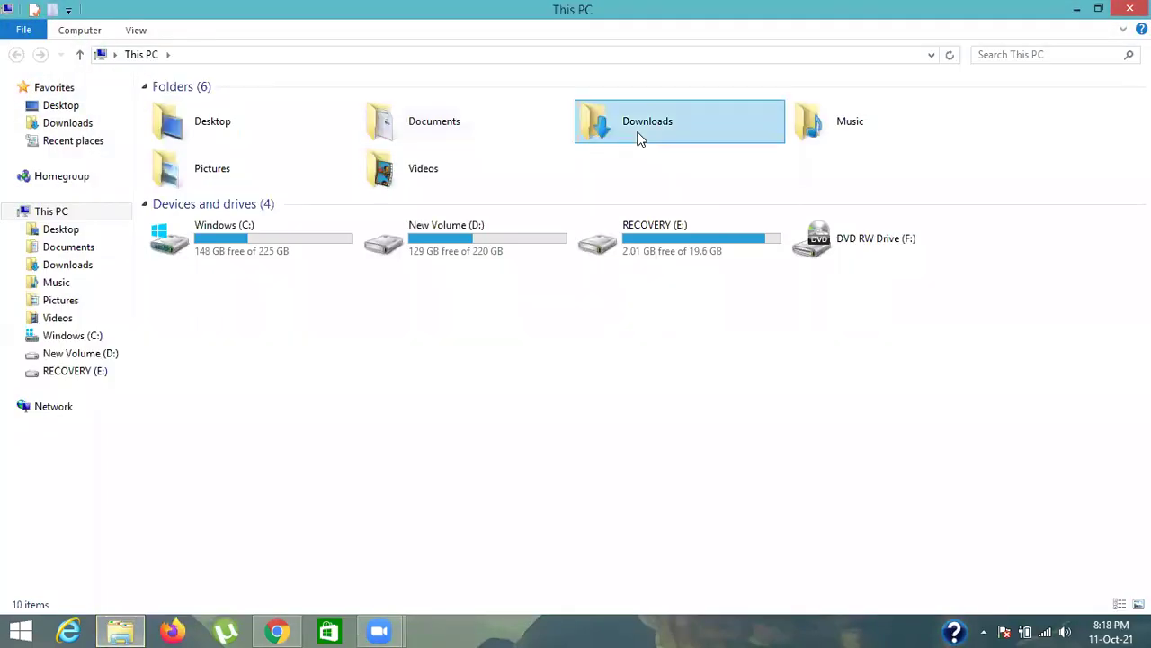
double_click(638, 136)
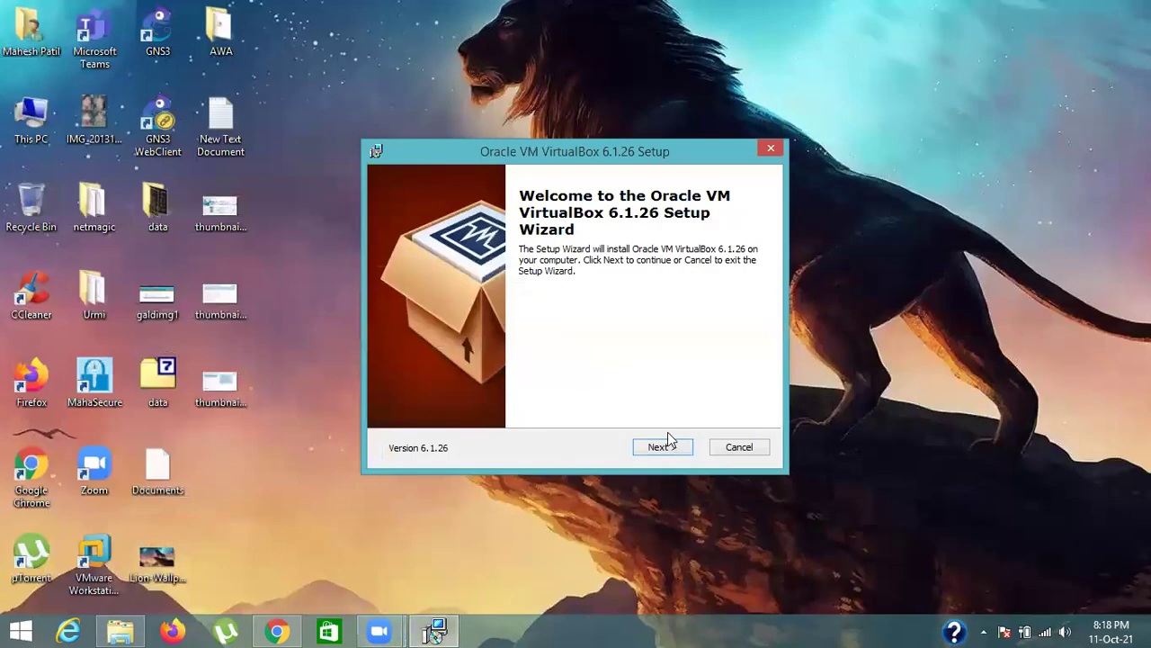
Install Oracle VM VirtualBox 6.1.26 with the default features and shortcuts, accept the Oracle device software, and start VirtualBox on finishing.
left_click(657, 448)
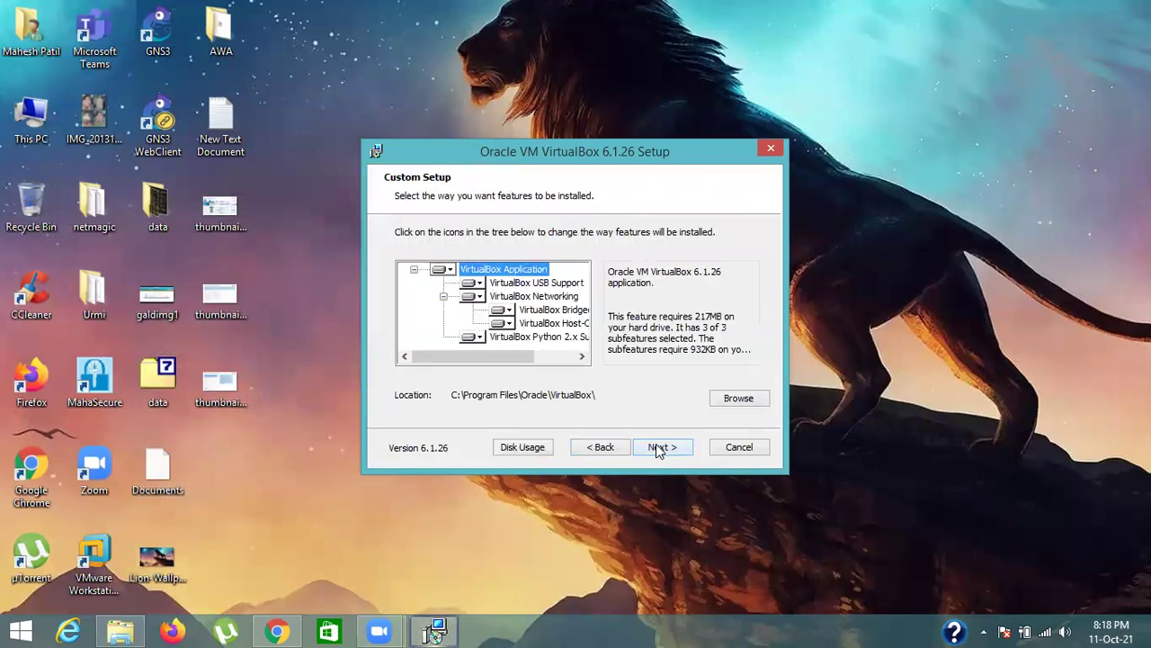
left_click(660, 447)
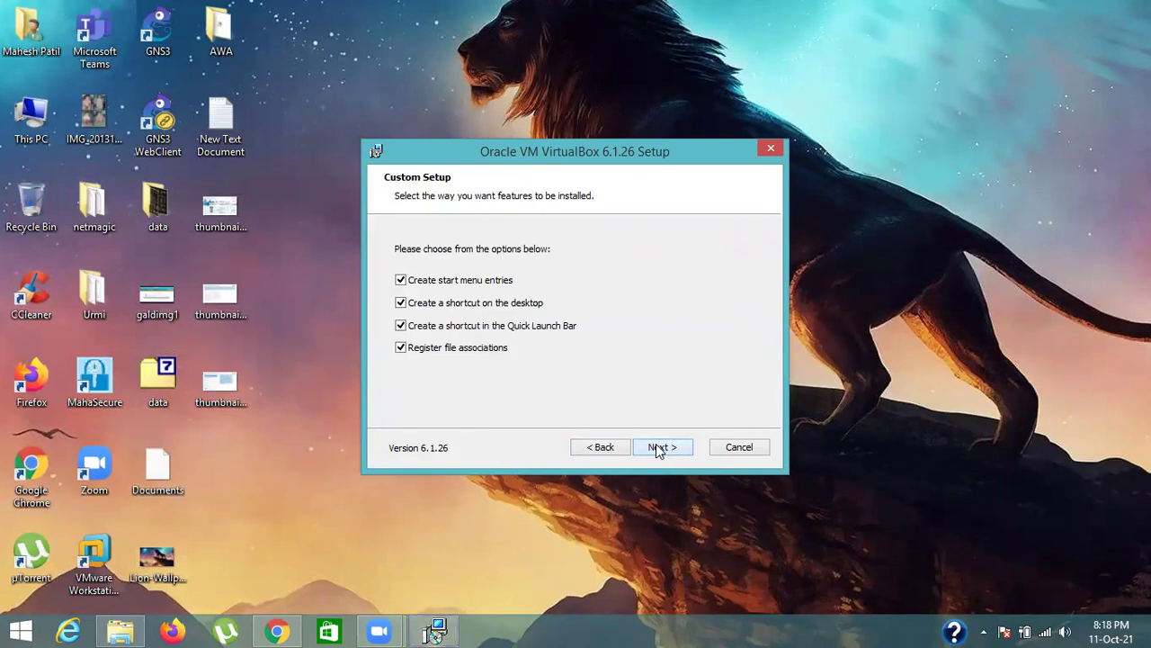
left_click(660, 448)
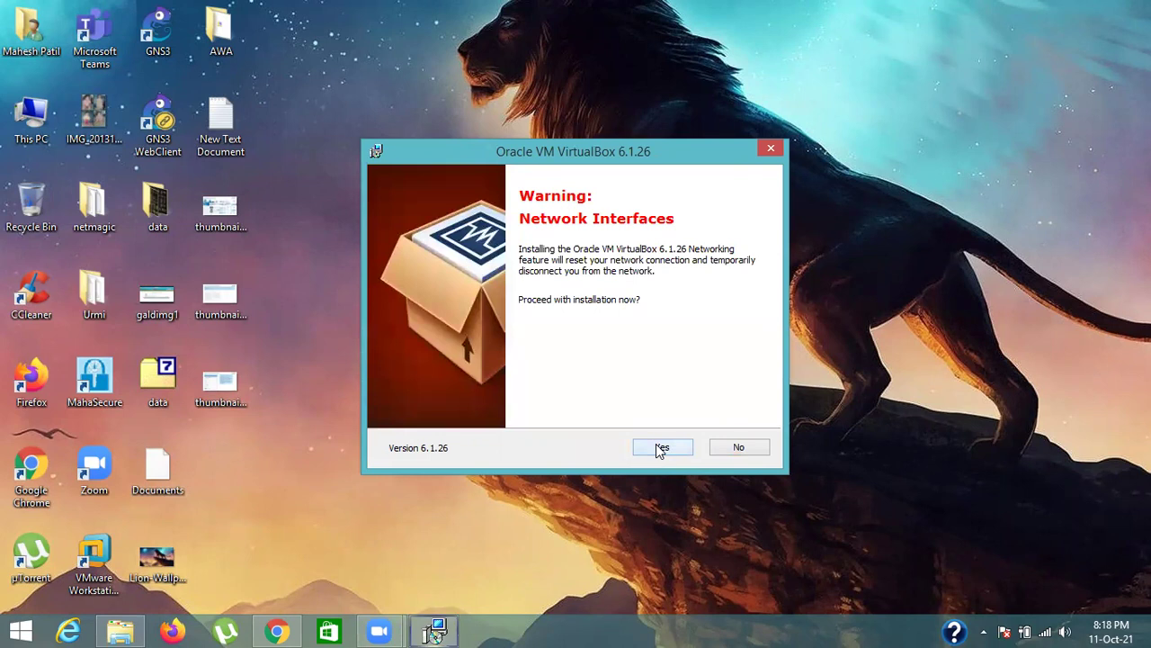
left_click(657, 447)
left_click(658, 447)
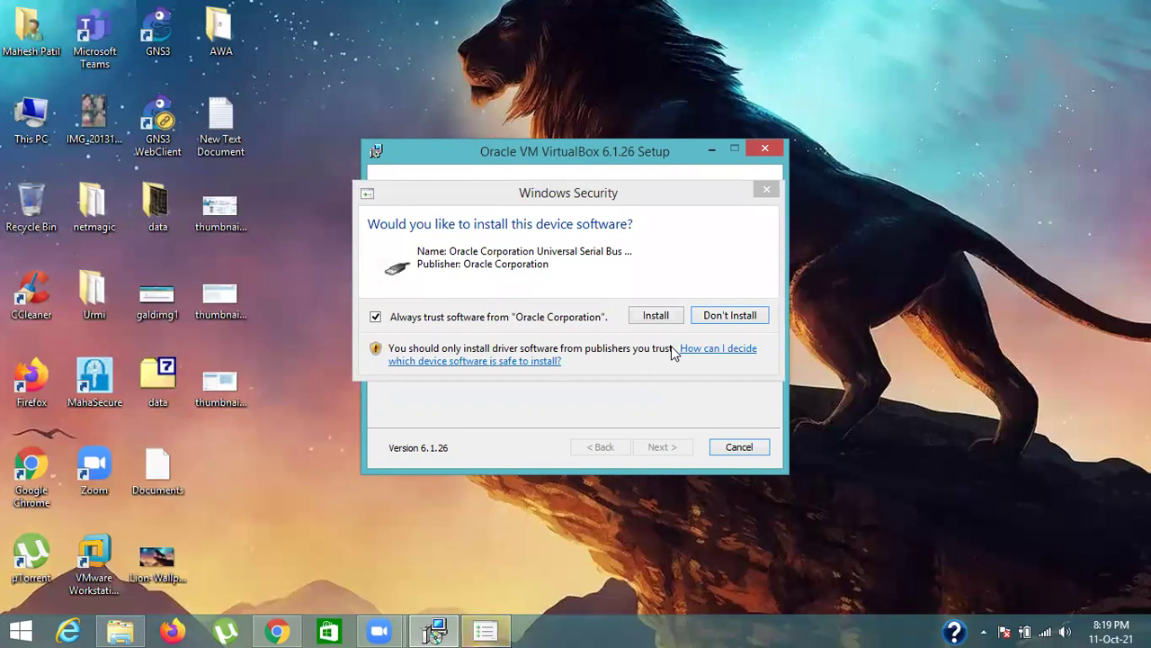
left_click(657, 315)
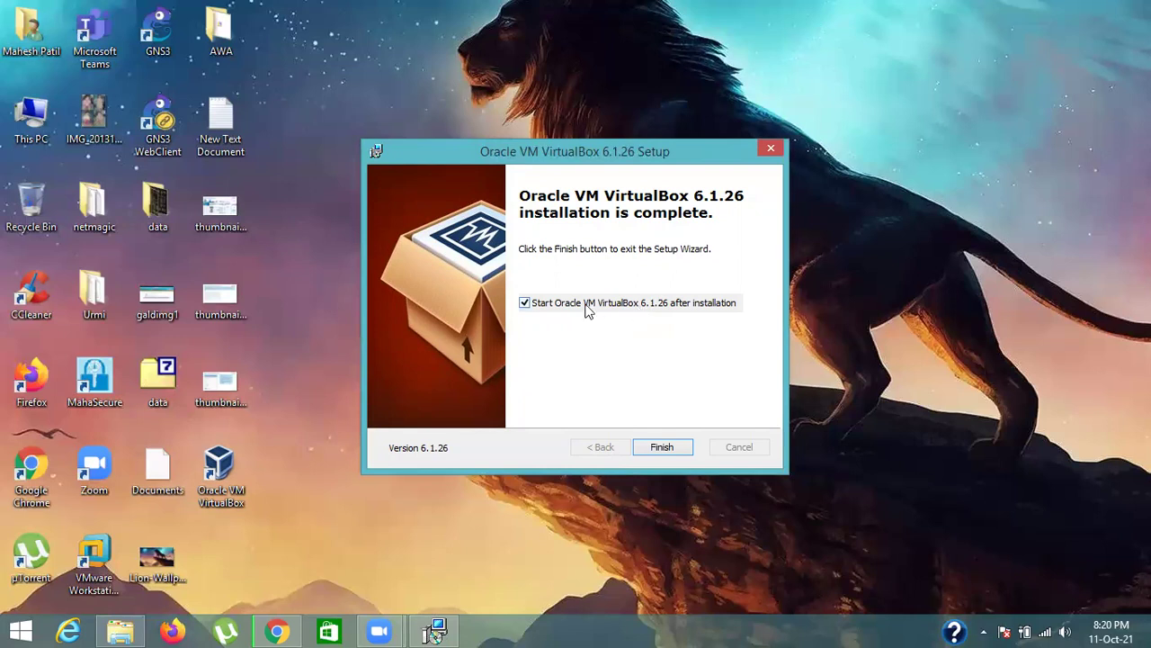
left_click(659, 444)
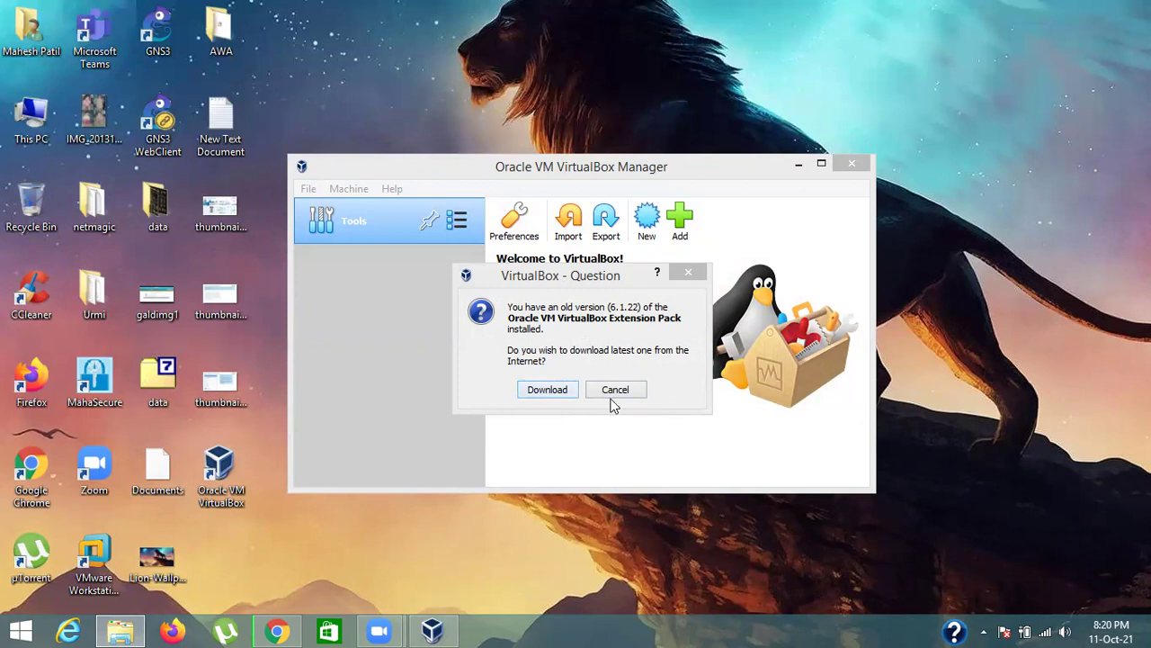
Download the Oracle VM VirtualBox Extension Pack 6.1.26 and choose to upgrade the older installed version.
left_click(555, 396)
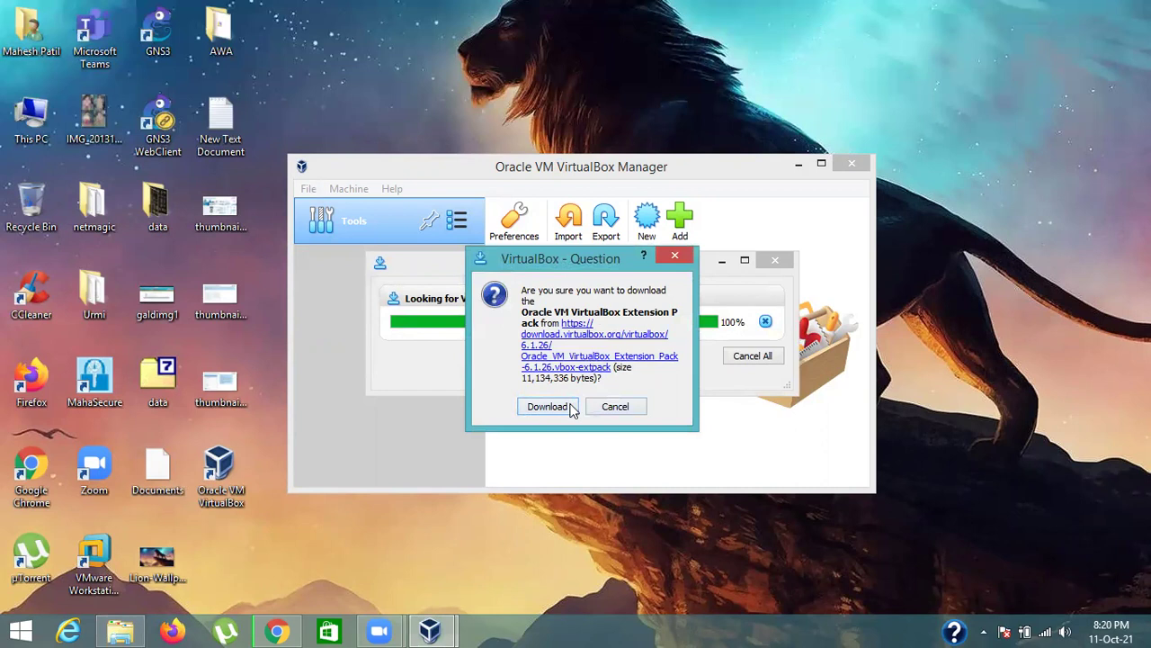
left_click(548, 406)
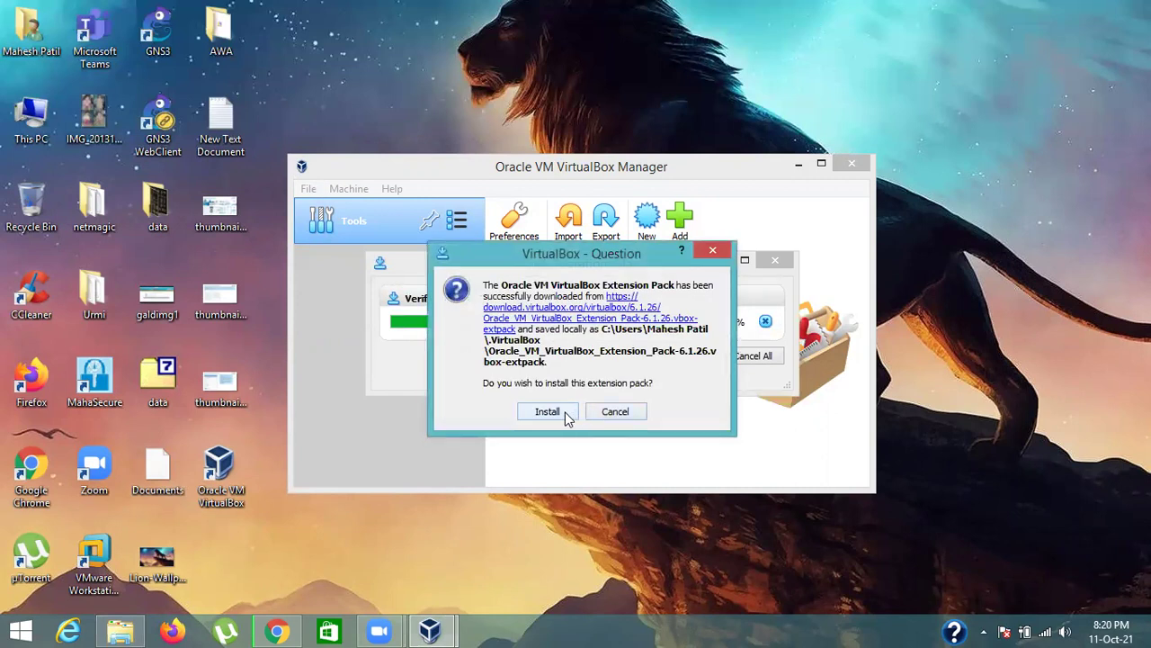
left_click(565, 414)
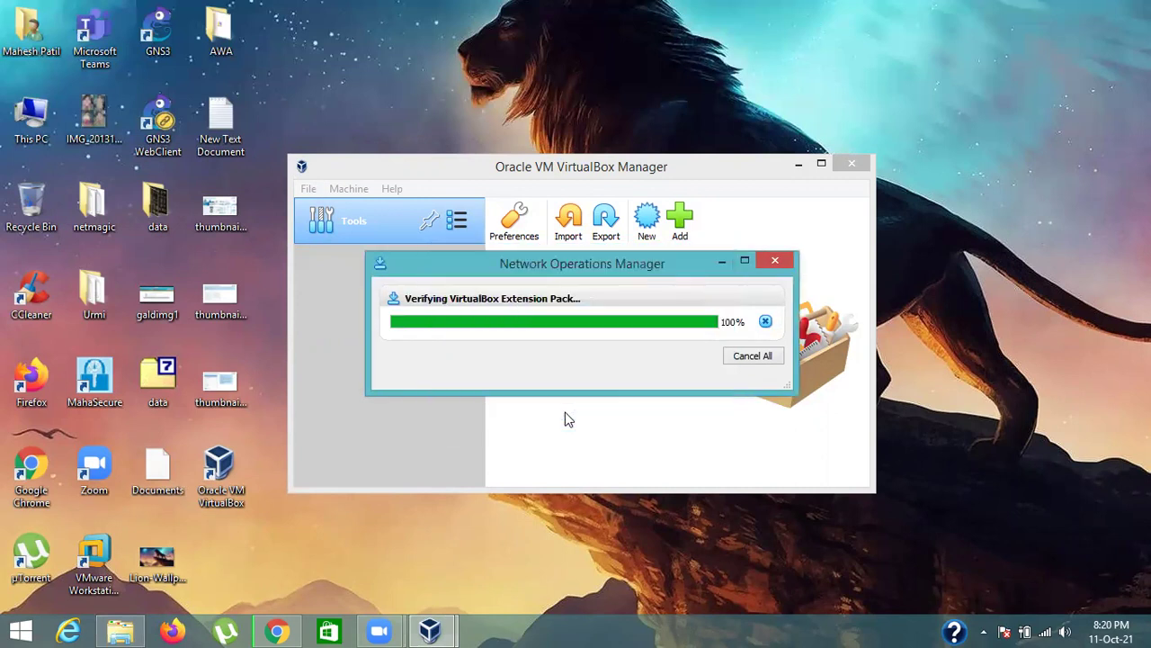
left_click(550, 433)
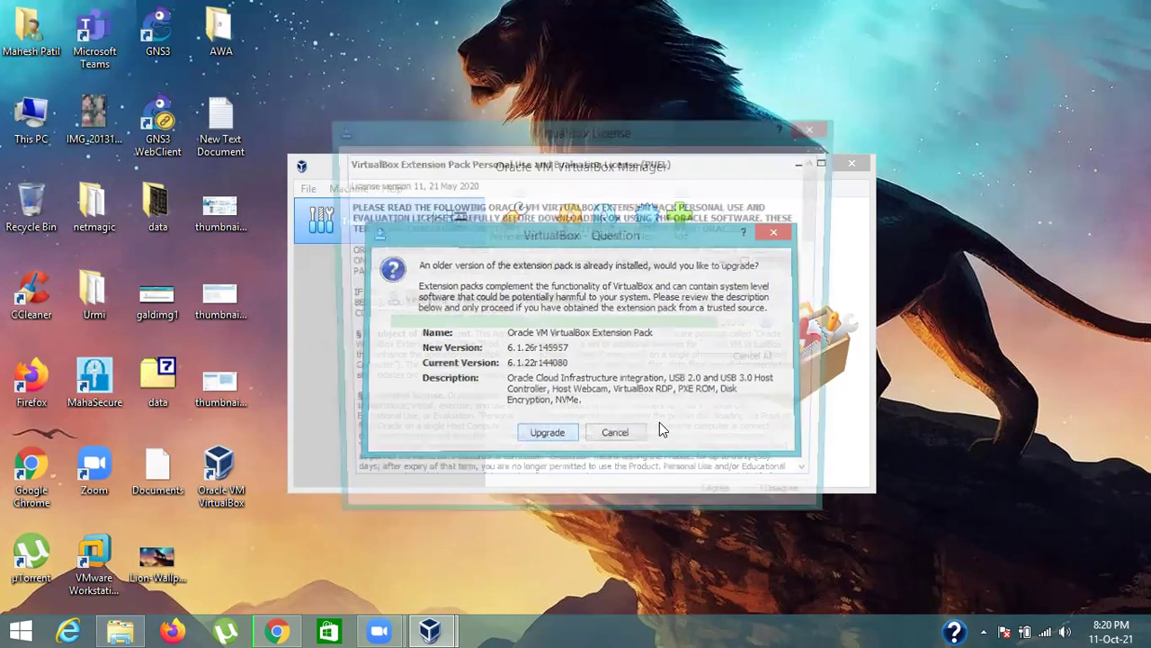
Agree to the extension pack license at its end, complete the installation and keep the downloaded extension pack file.
scroll(658, 389, "down", 12)
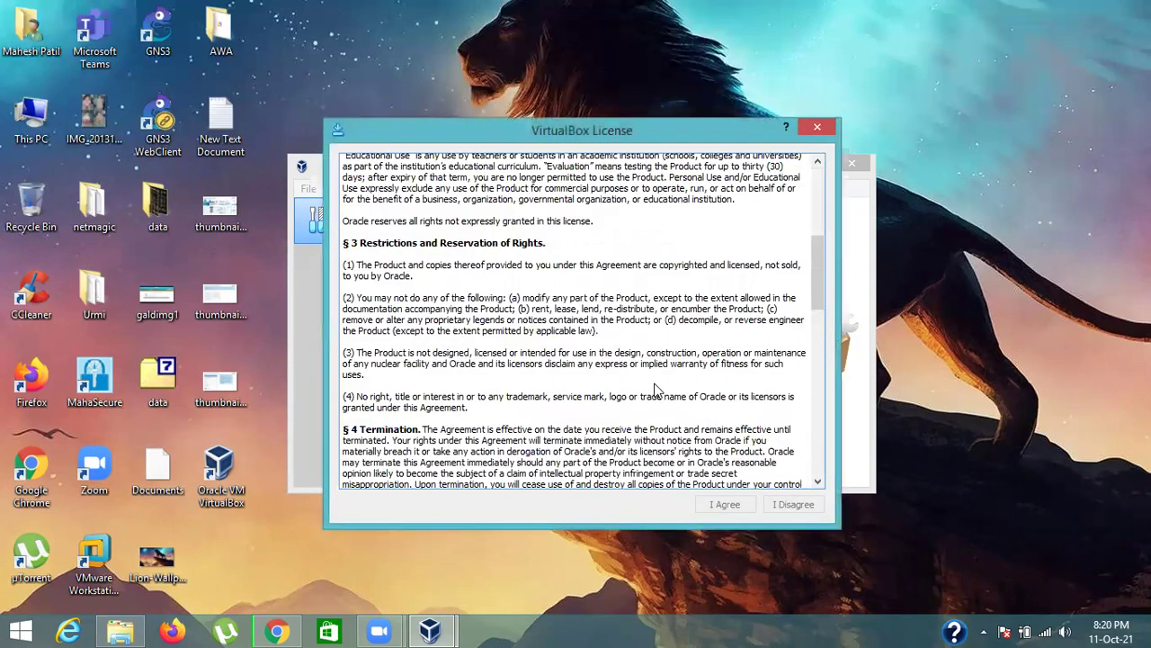
scroll(725, 511, "down", 8)
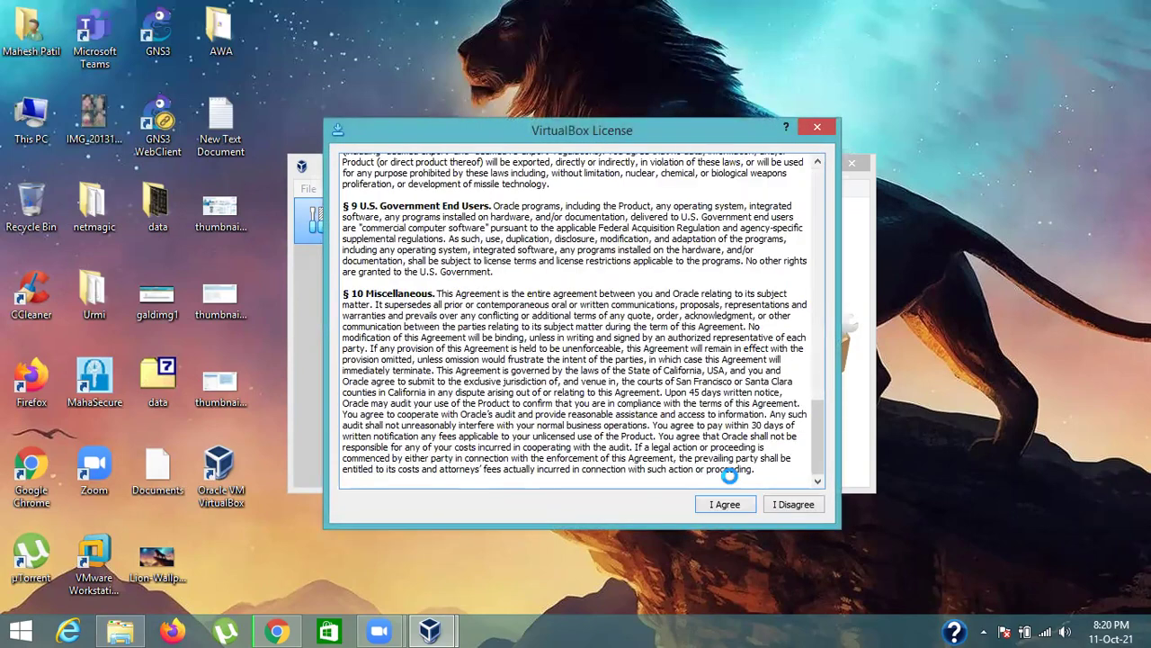
left_click(724, 503)
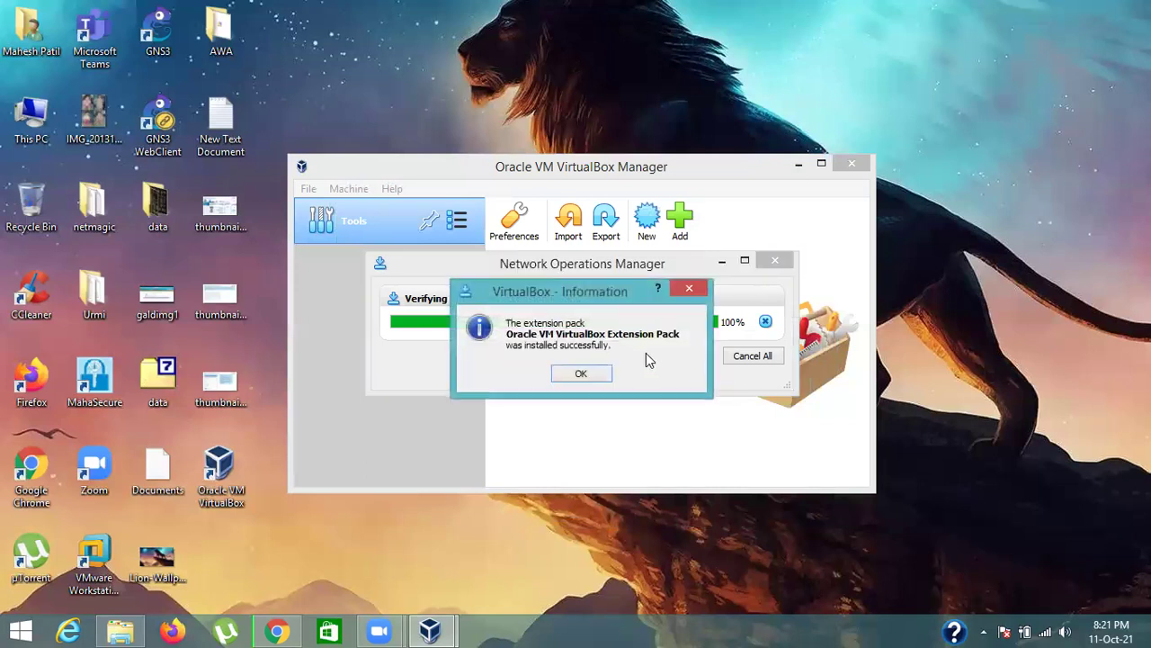
left_click(581, 374)
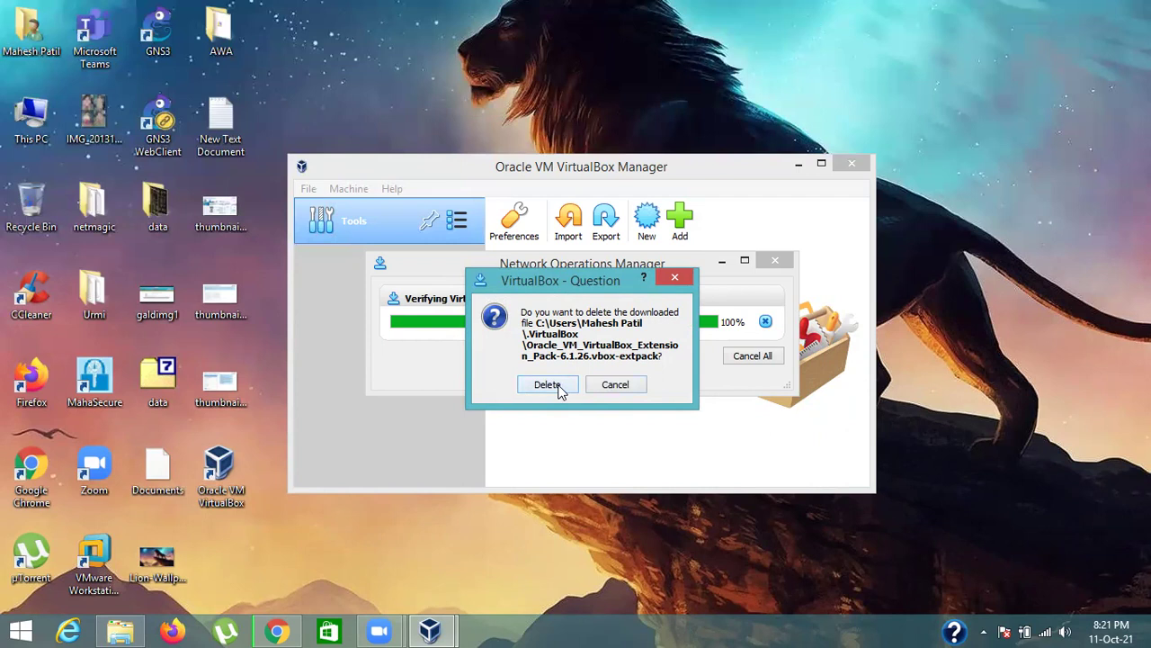
left_click(598, 387)
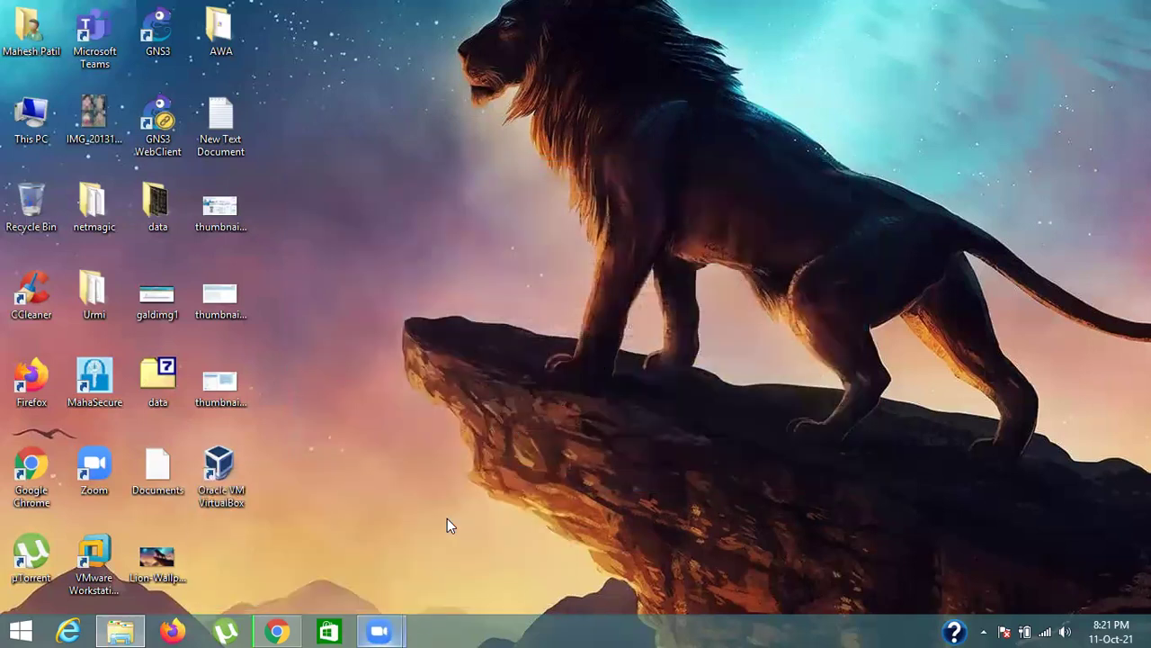
Minimize the Zoom Cloud Meetings window.
left_click(298, 552)
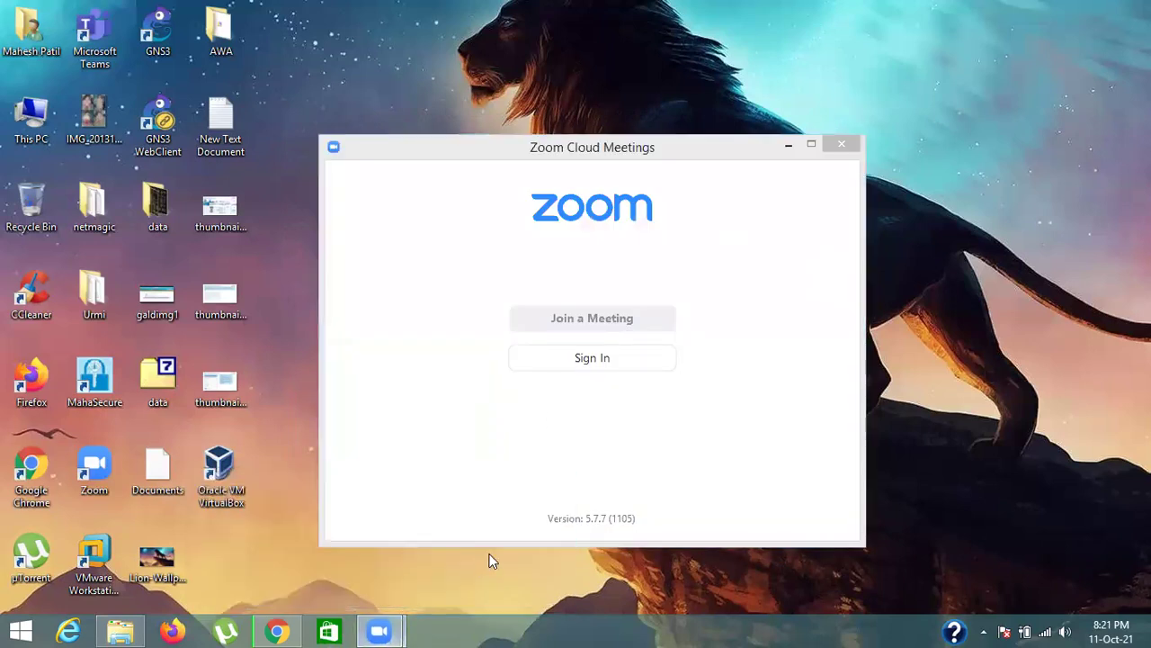
left_click(789, 145)
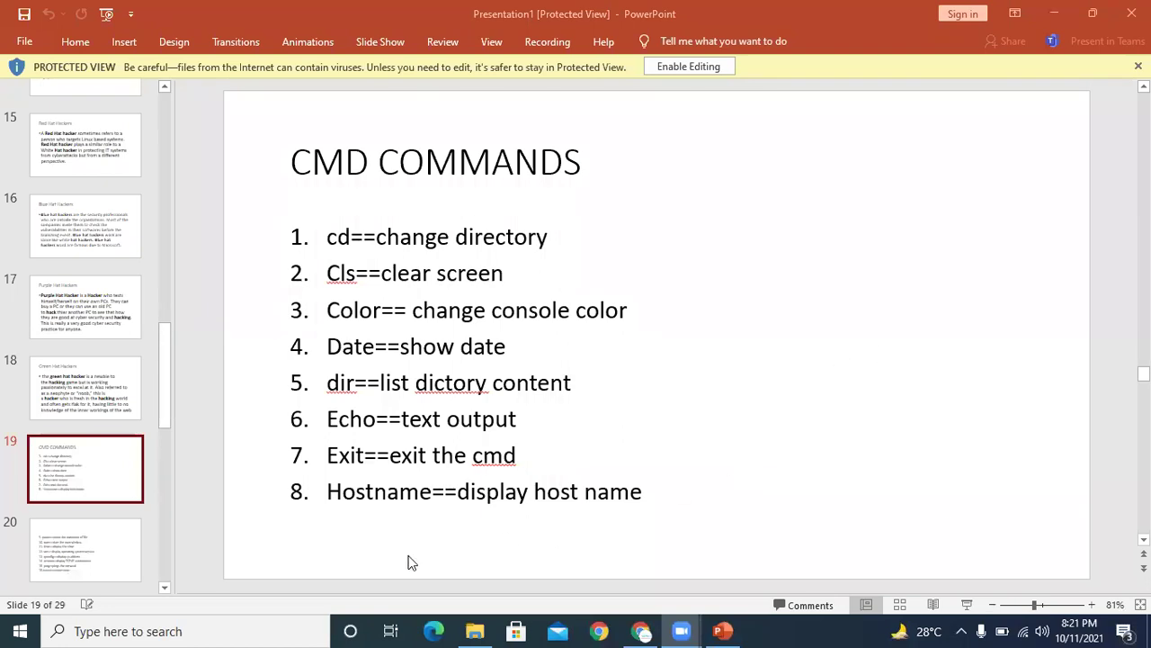
Search Windows for cmd and open the Command Prompt.
left_click(101, 629)
type("cmd")
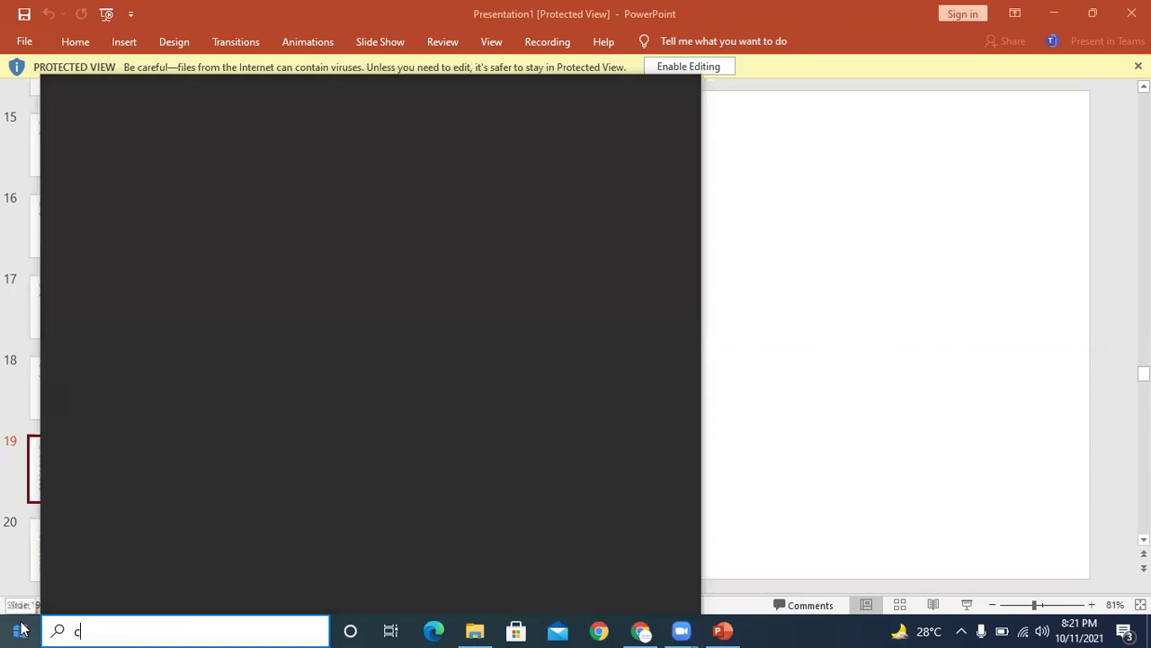
key("Return")
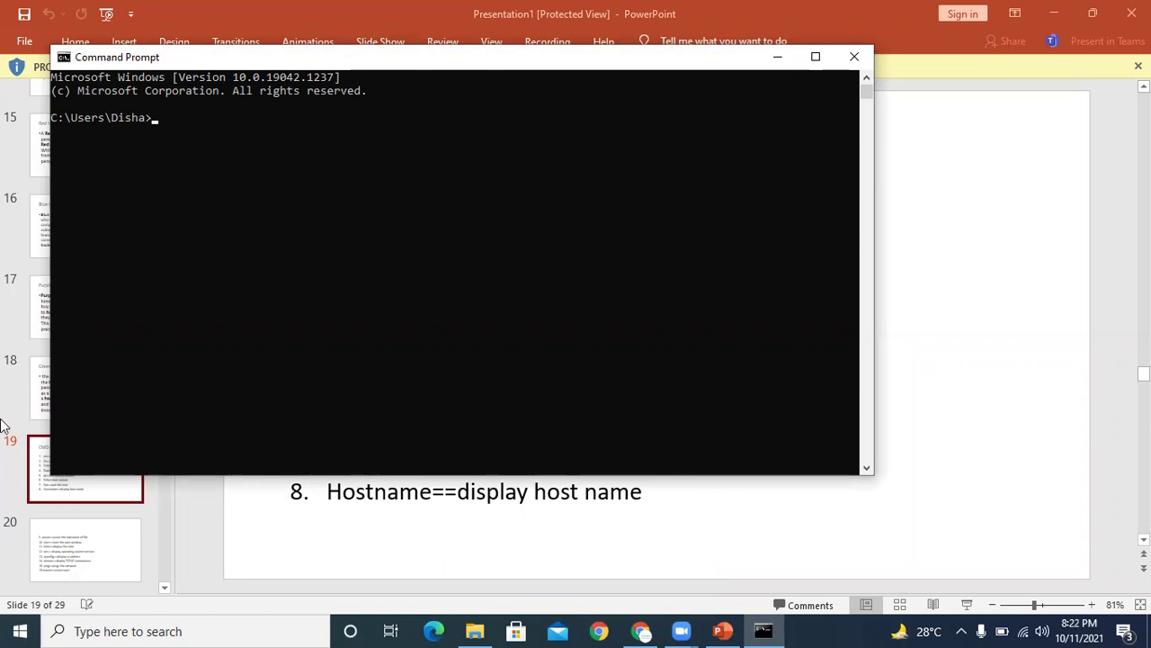
List the contents of the current user's folder with the dir command.
left_click(157, 113)
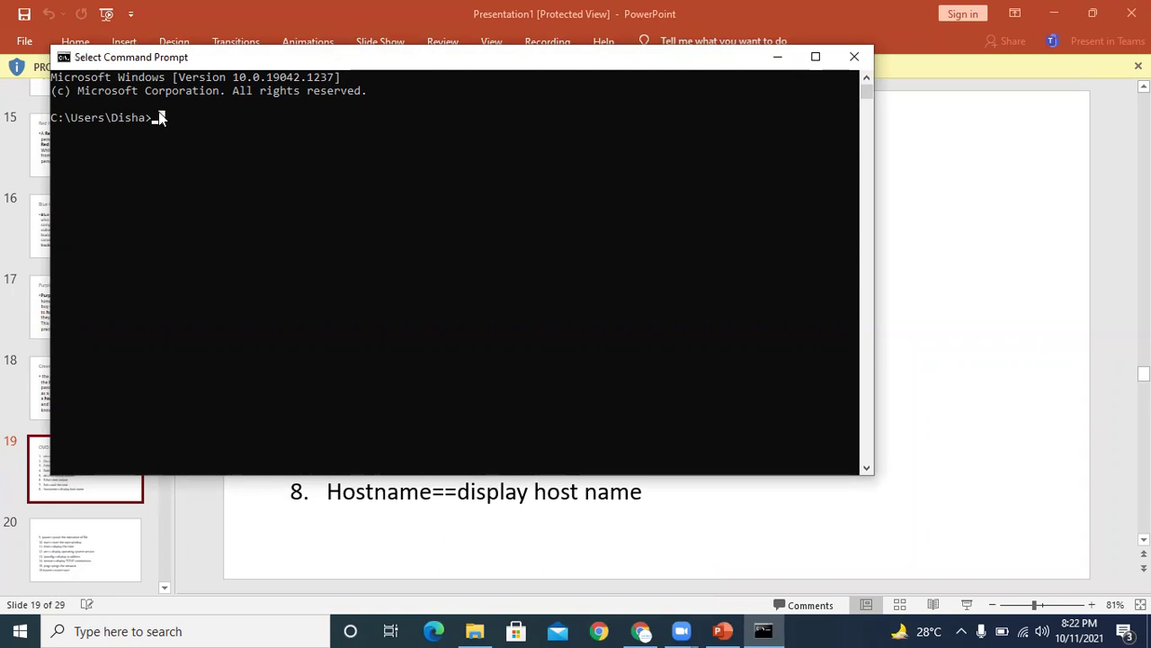
type("dir")
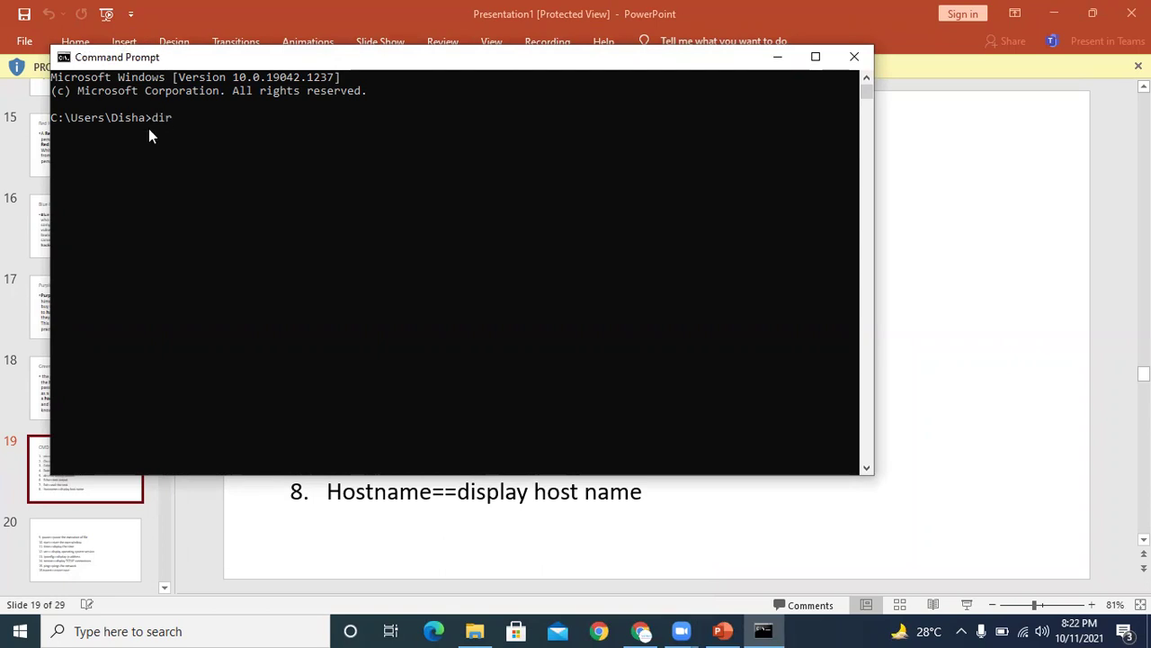
key("Return")
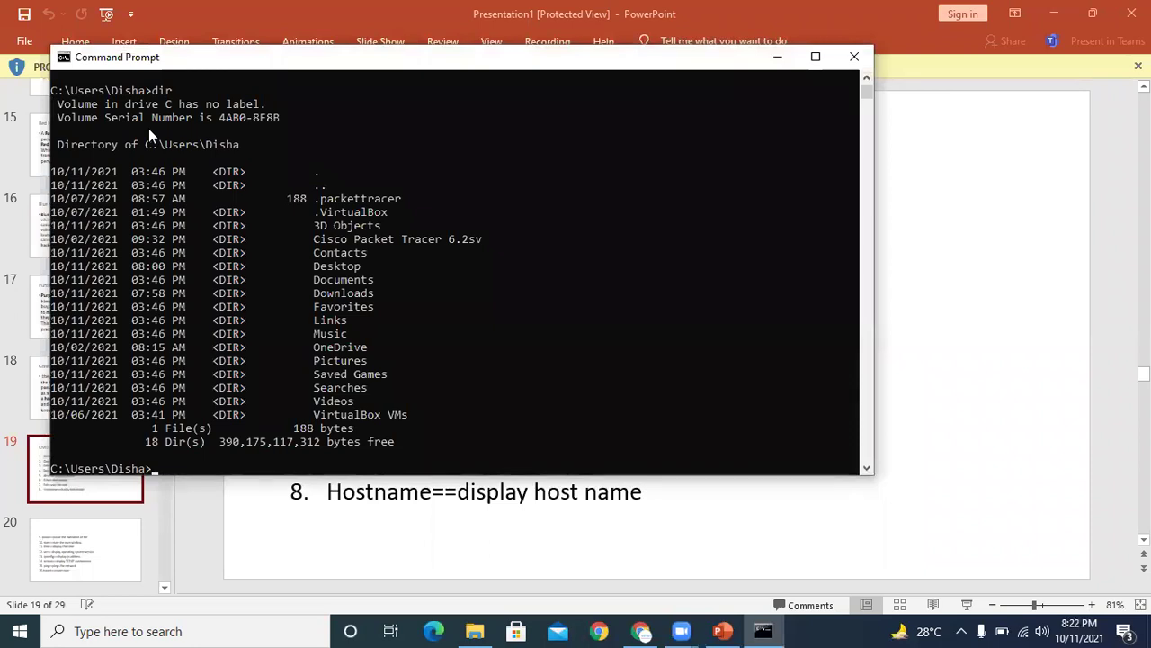
Change to the Desktop directory with cd Desktop and list its contents with dir.
type("cd Desktop")
key("Return")
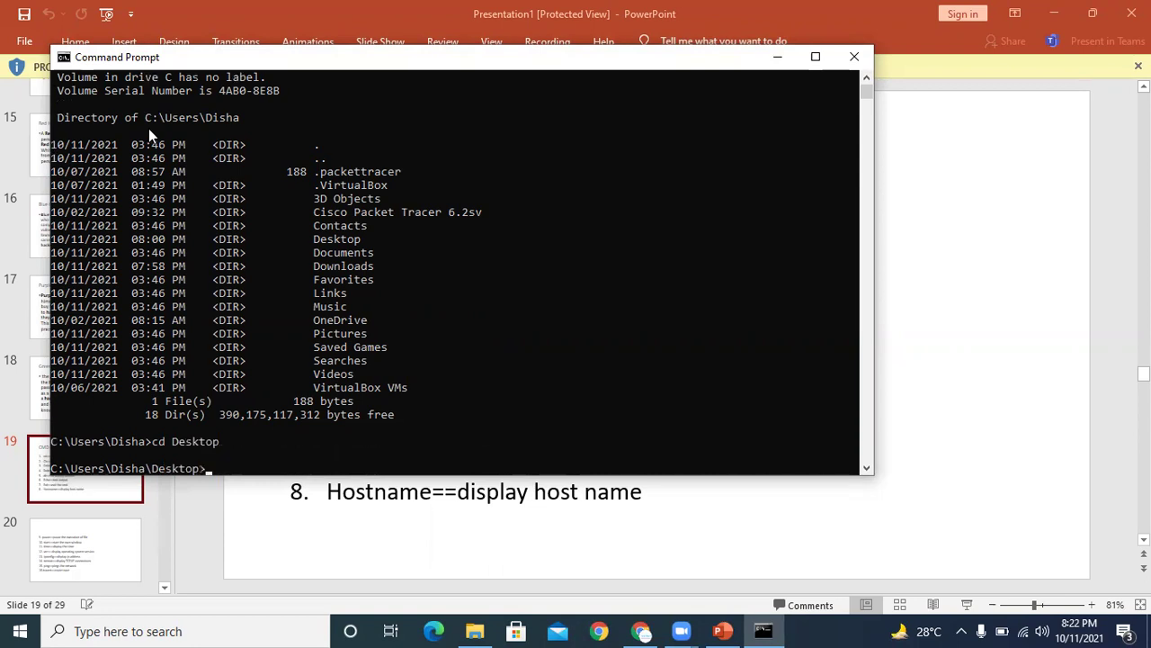
type("dir")
key("Return")
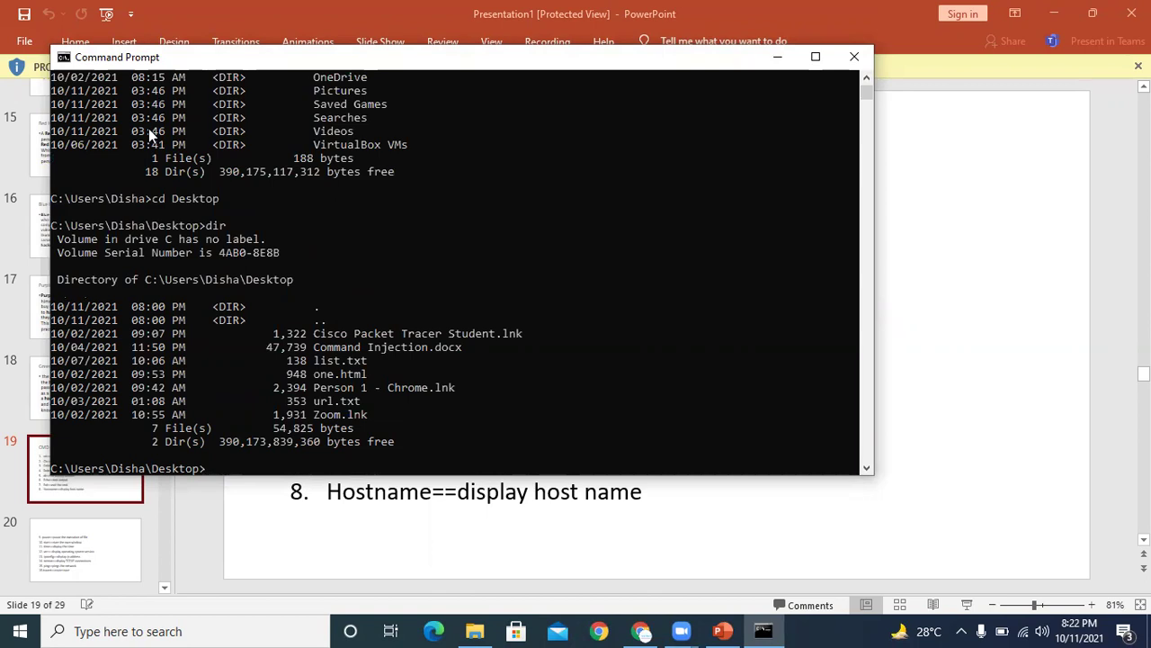
Show the computer's host name with the hostname command and highlight it in the output.
type("hostname")
key("Return")
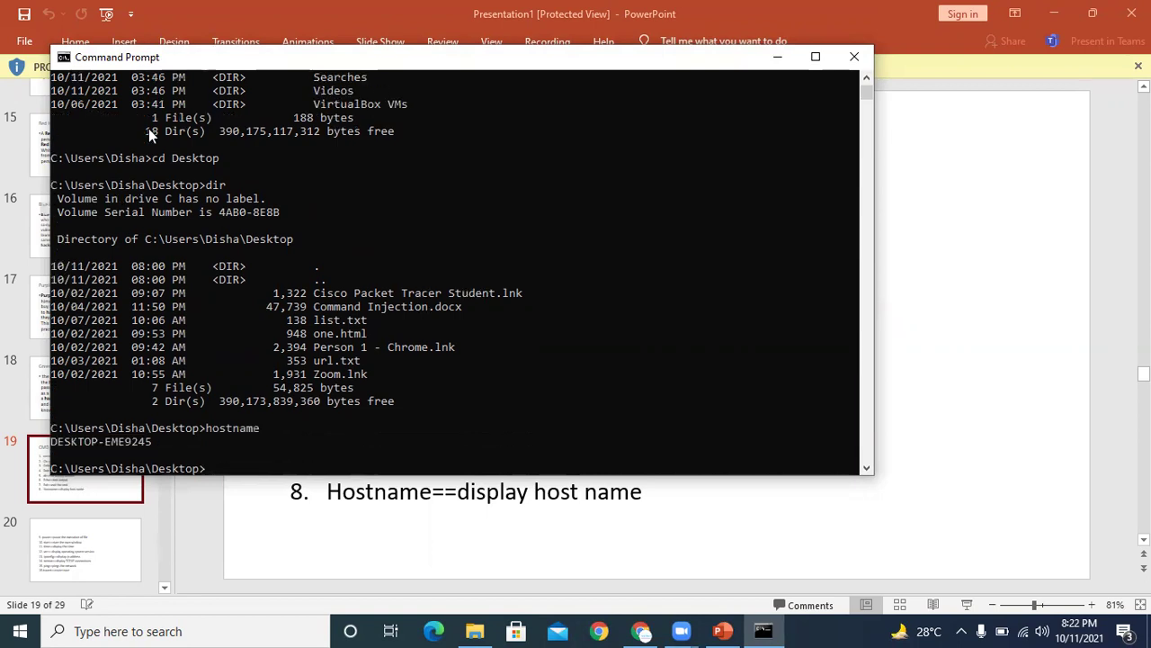
left_click(159, 441)
left_click_drag(126, 438, 52, 441)
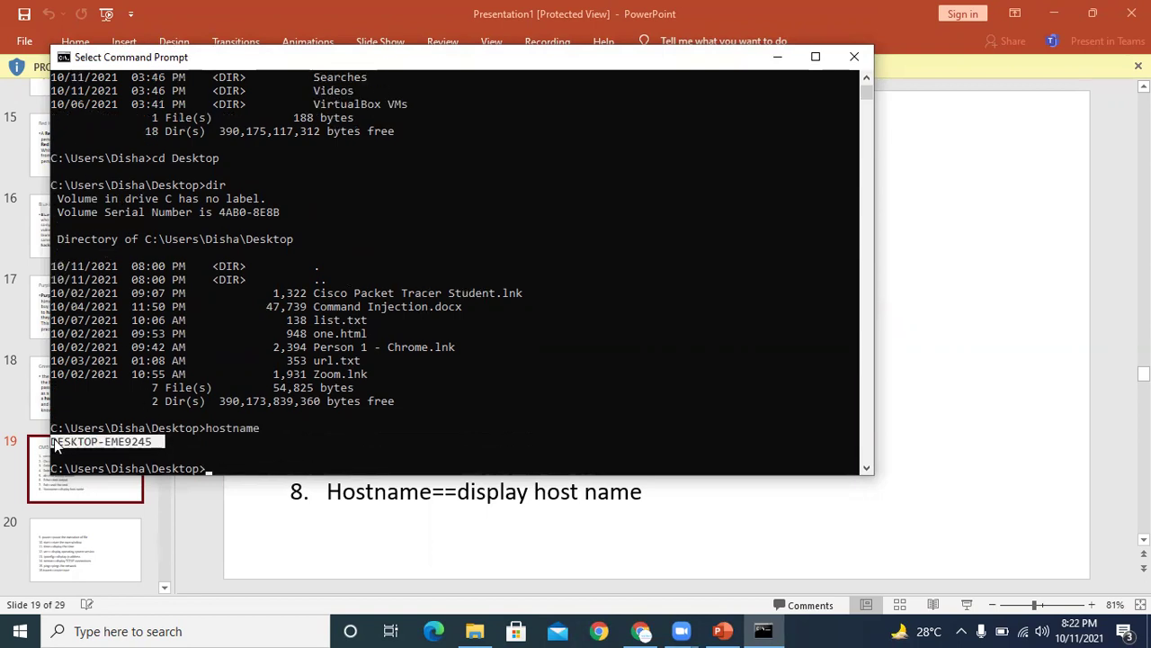
Show the system time with the time command and skip entering a new time.
left_click(213, 469)
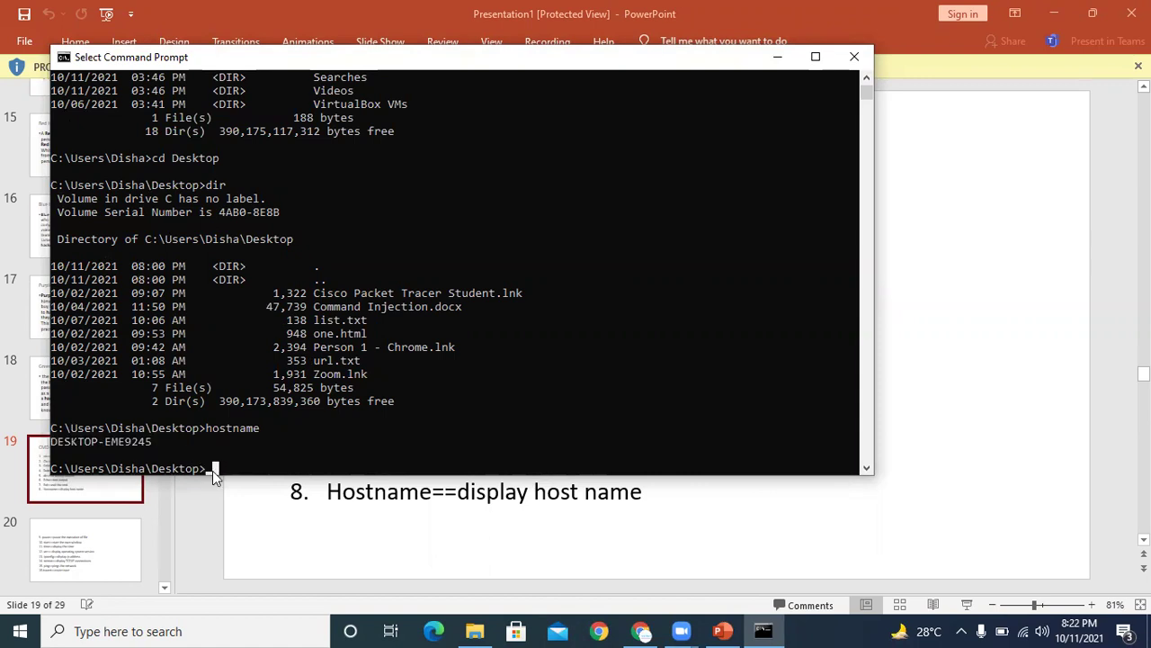
type("t")
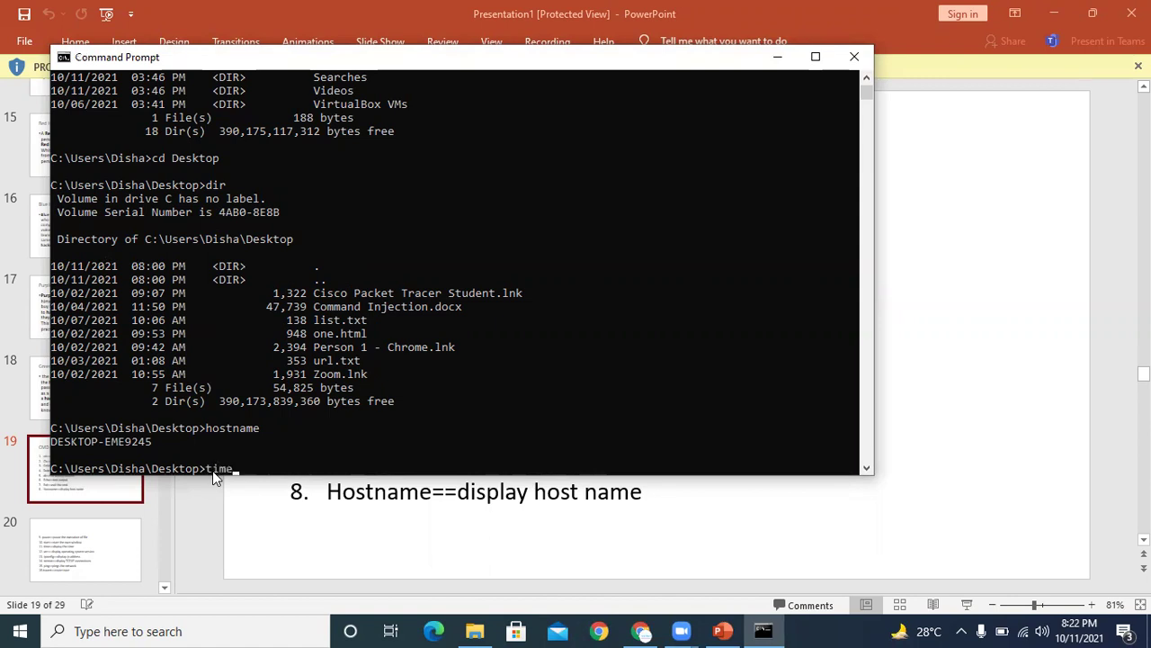
type("ime")
key("Return")
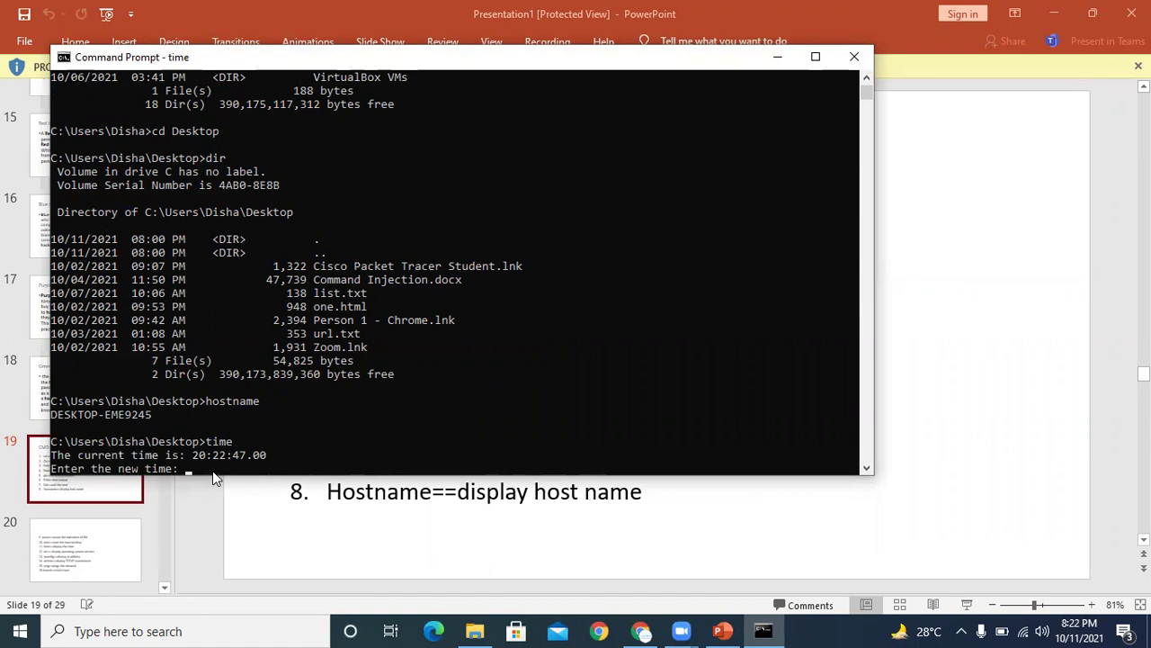
key("Return")
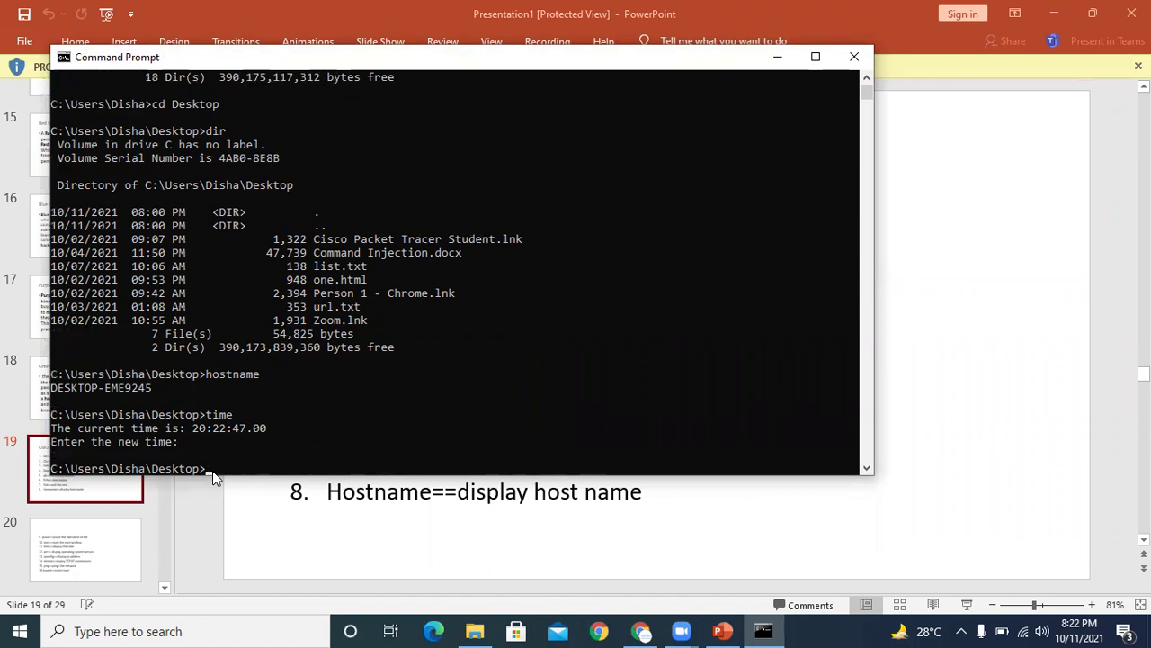
Show the system date with the date command, skip entering a new date, and add several empty prompt lines.
type("date")
key("Return")
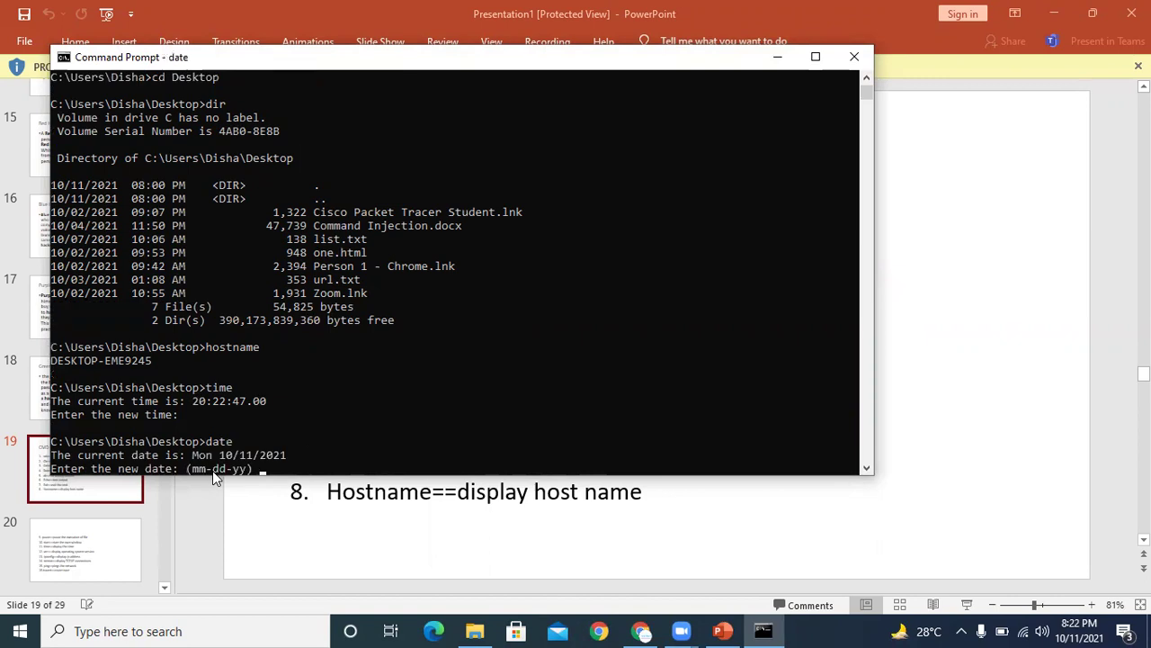
key("Return")
key("Return")
key("Return")
key("Return")
key("Return")
key("Return")
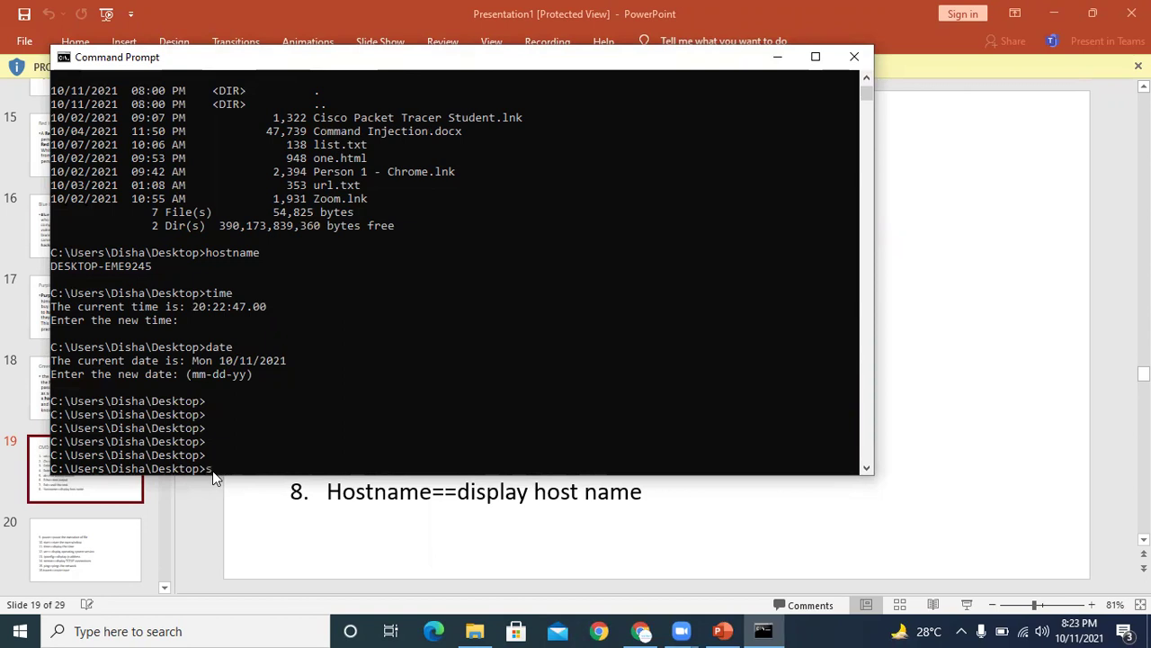
Open a second Command Prompt window with the start command, maximize it, and close it with exit.
type("start")
key("Return")
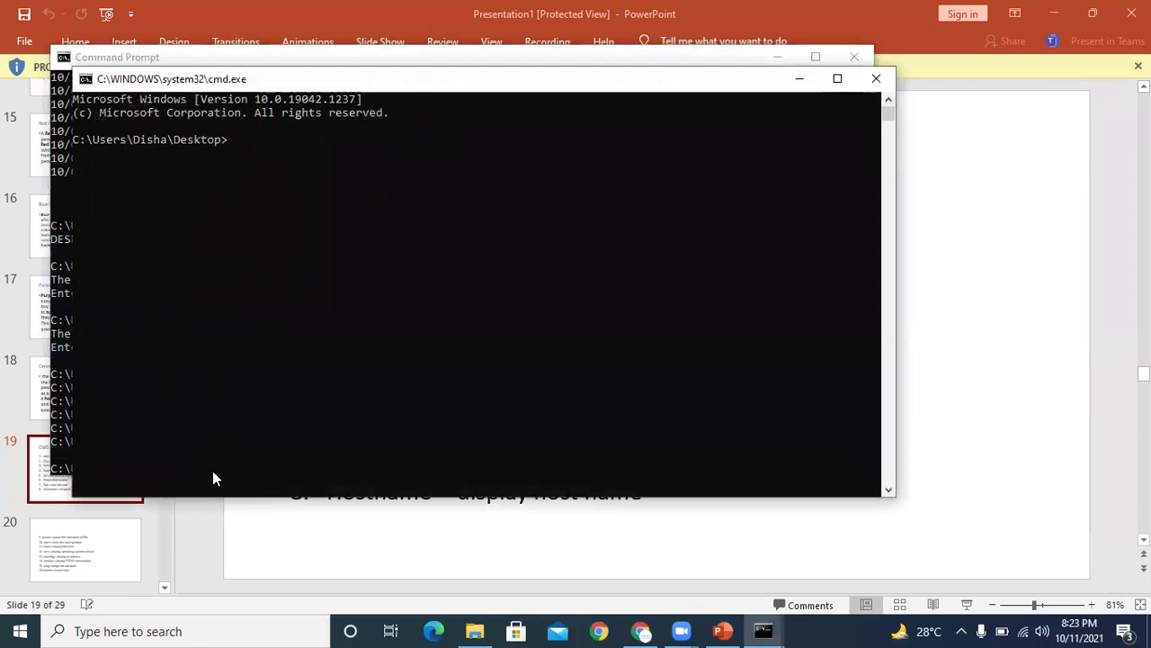
left_click_drag(323, 79, 256, 2)
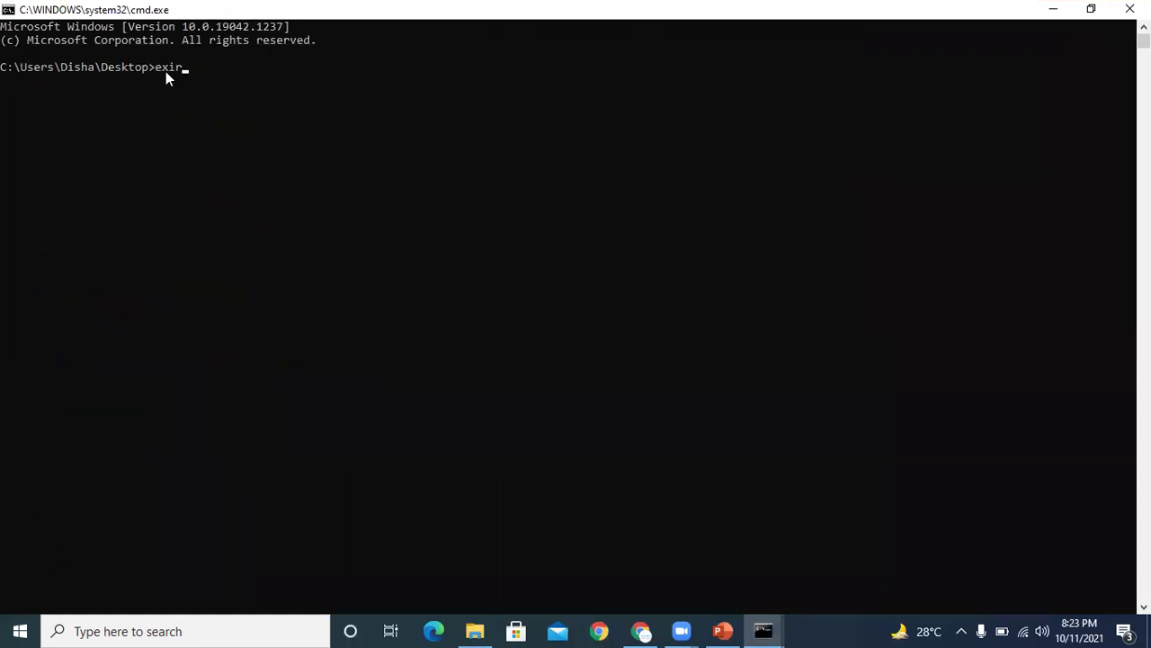
key("Return")
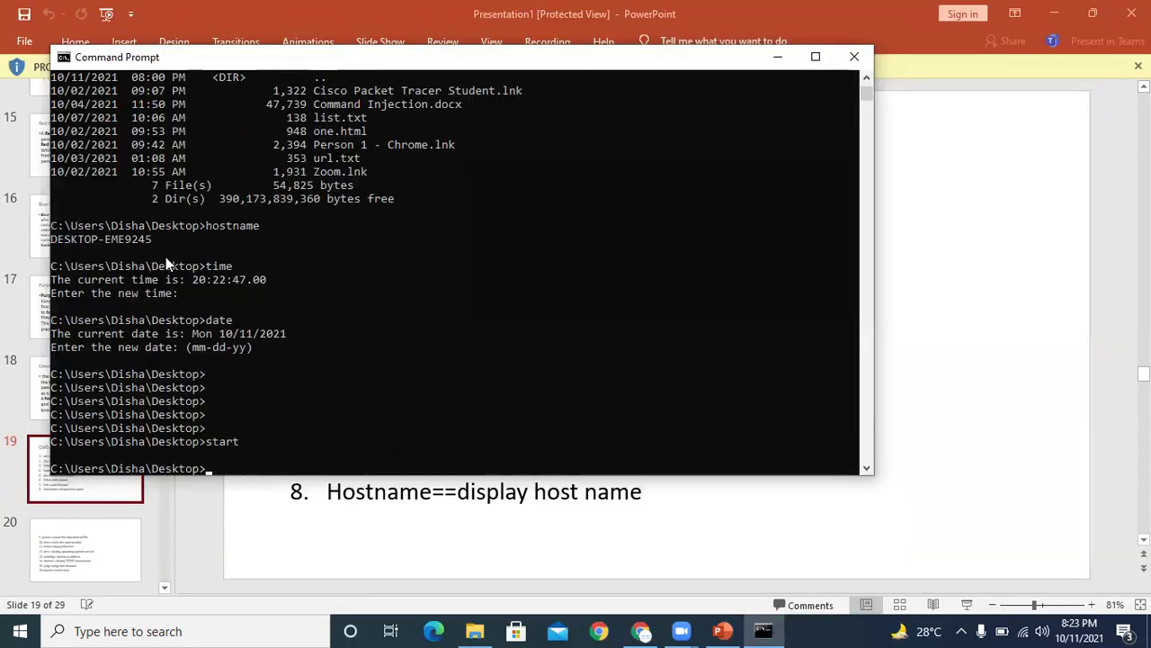
Try the clear command, and clear the console screen with cls.
type("clear")
key("Return")
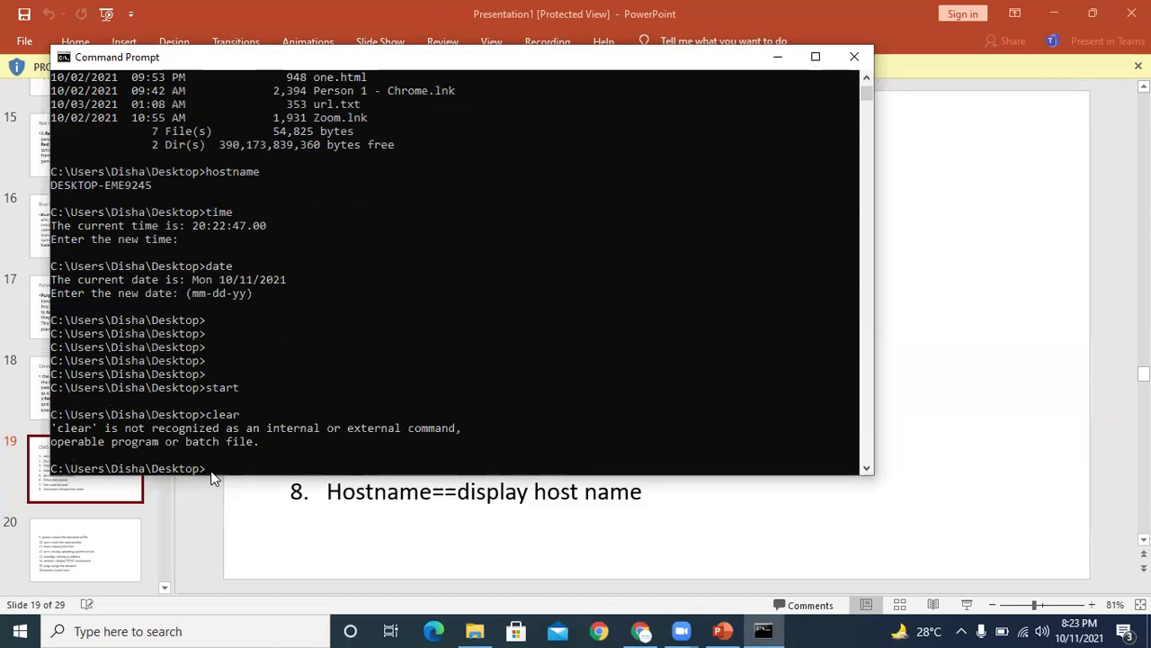
type("cls")
key("Return")
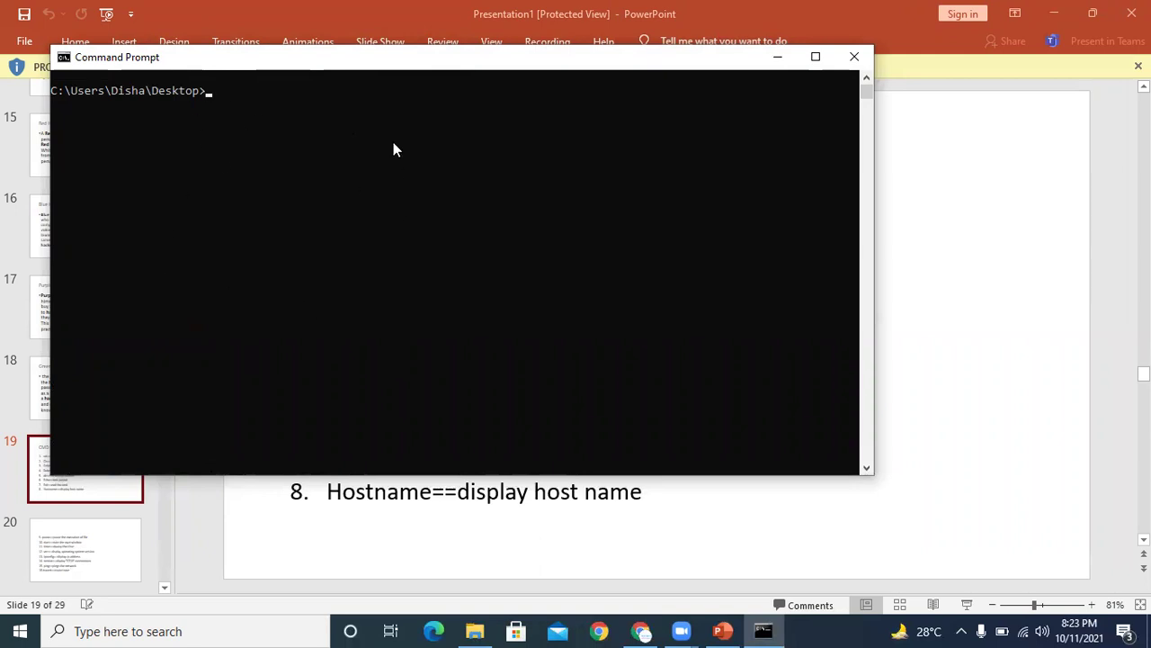
Try to change the console colour with the command color blue, and continue past the paused help text.
type("col")
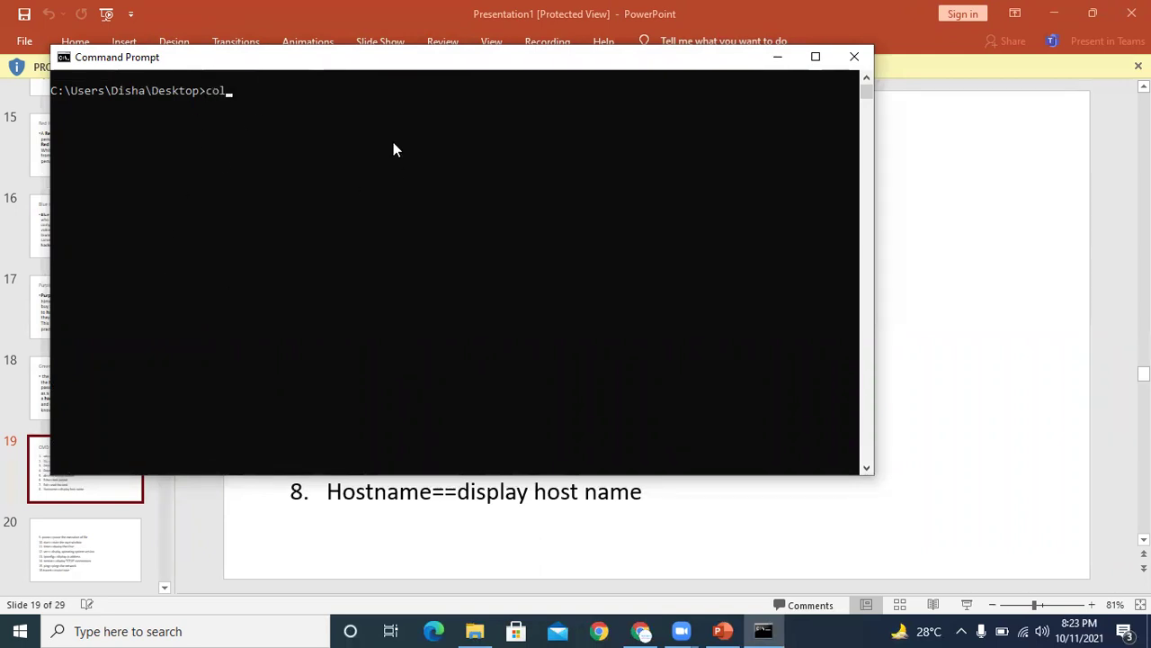
type("or blue")
key("Return")
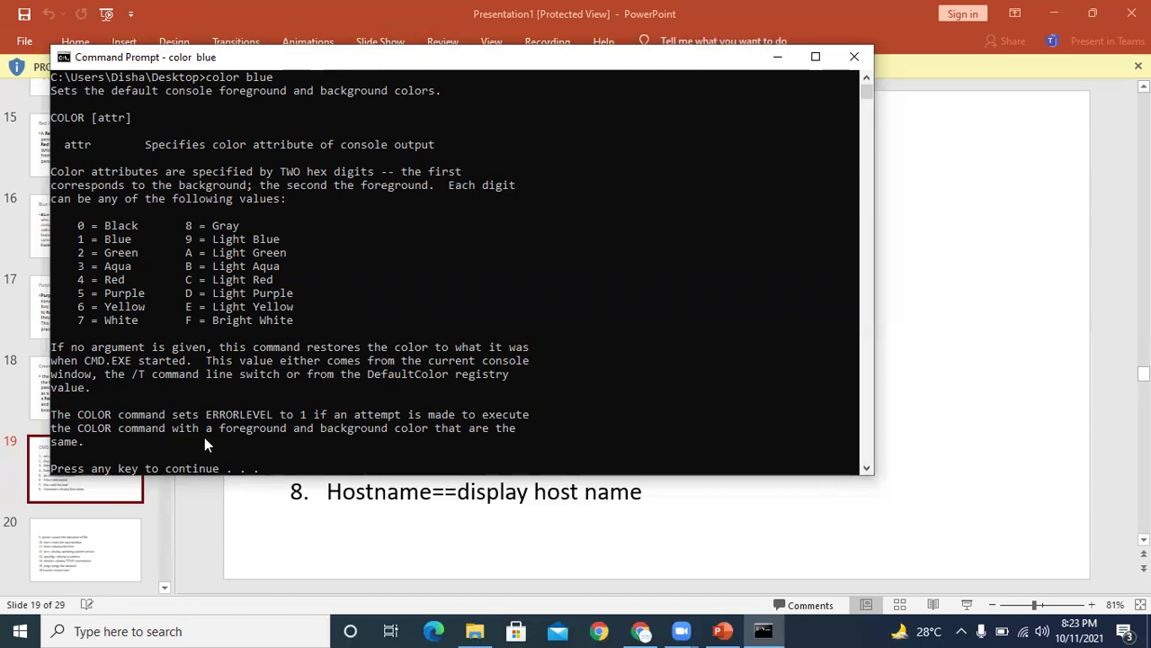
key("Return")
Recall the last colour command and change its argument to C to set light red console text.
key("Up")
key("BackSpace")
key("BackSpace")
key("BackSpace")
key("BackSpace")
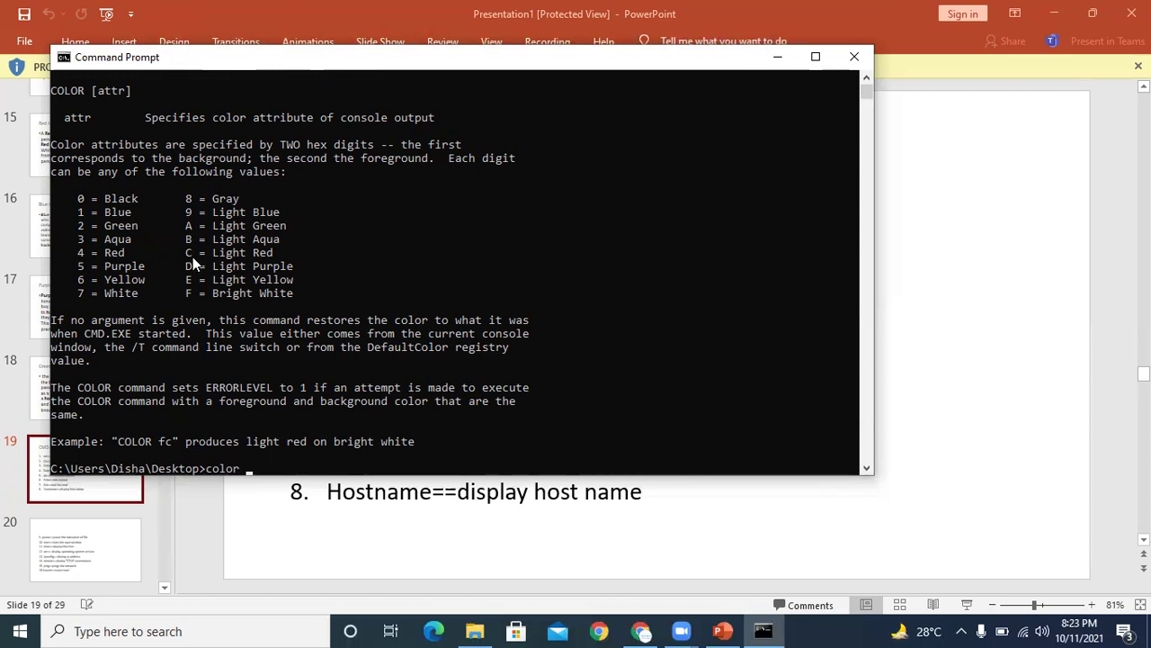
type("c")
key("Return")
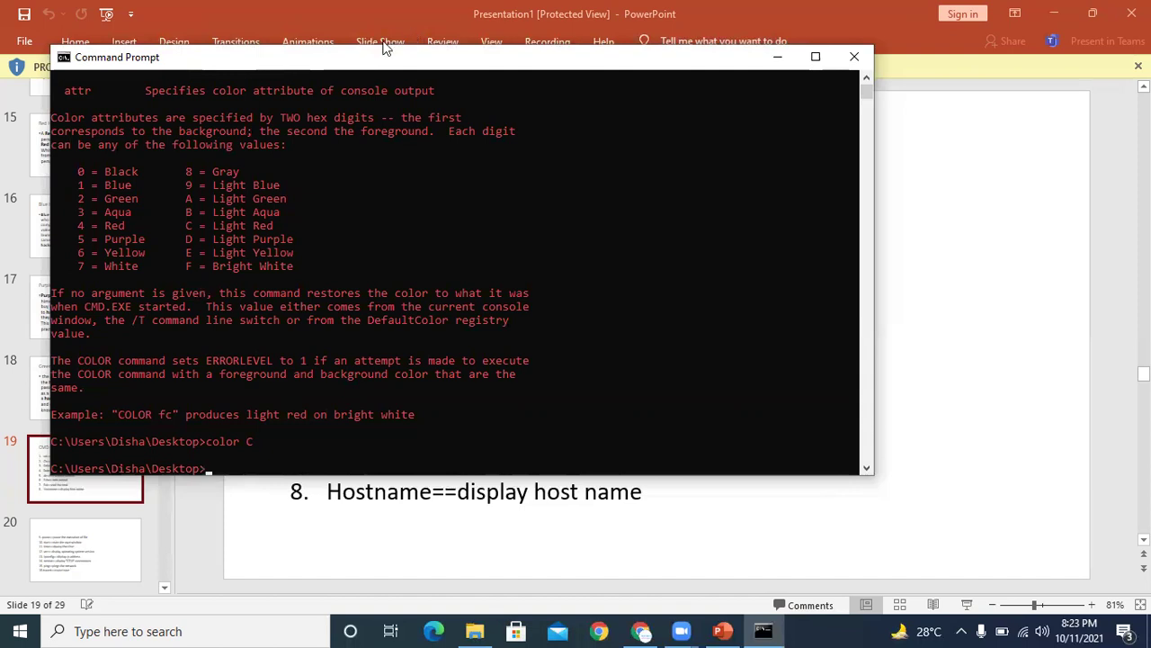
Move the Command Prompt window aside to uncover the CMD COMMANDS slide, and bring it back near the middle of the screen.
left_click_drag(384, 54, 811, 125)
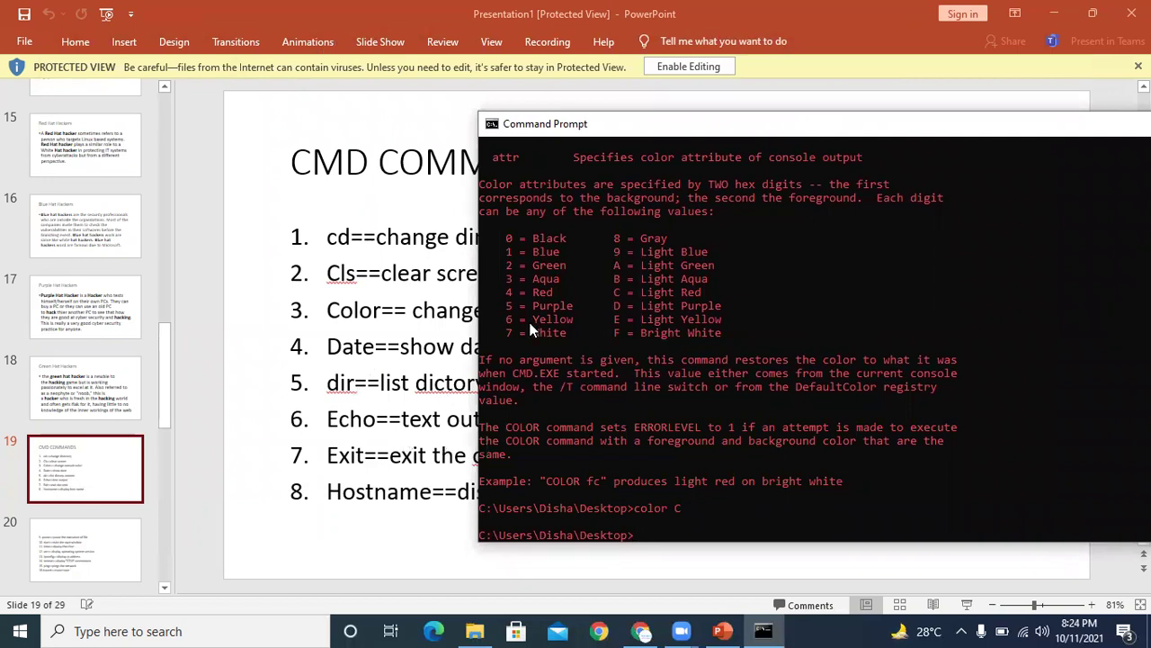
left_click_drag(921, 133, 728, 65)
left_click_drag(1059, 126, 980, 166)
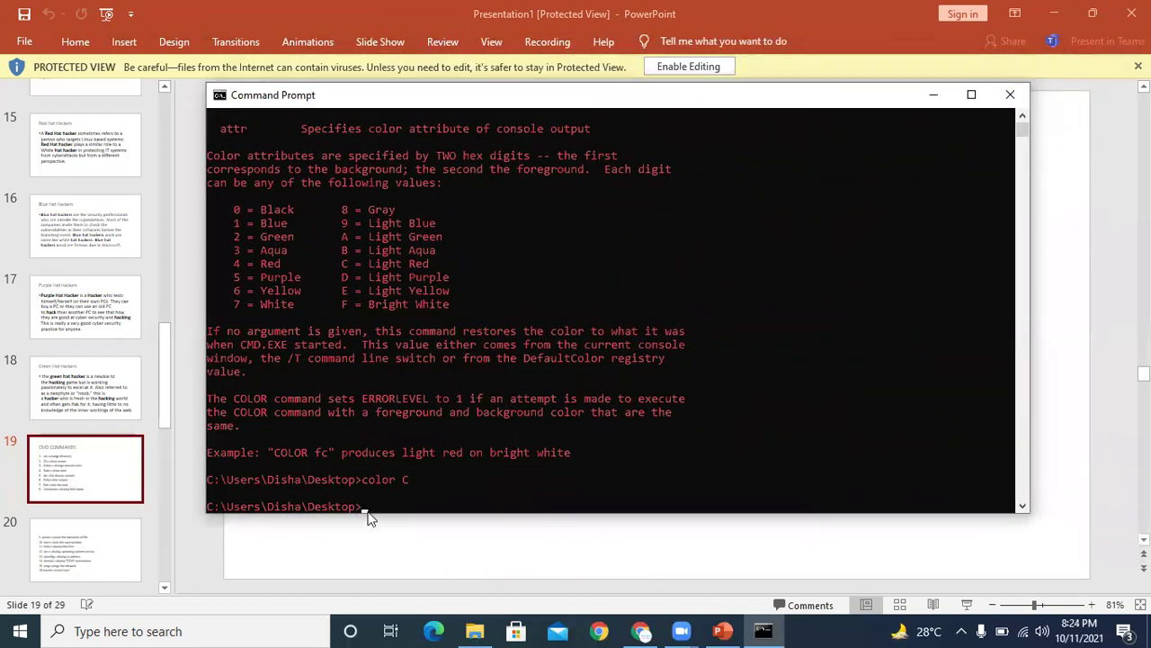
Output a first name with the echo command and highlight the printed line.
type("cho disha")
key("Return")
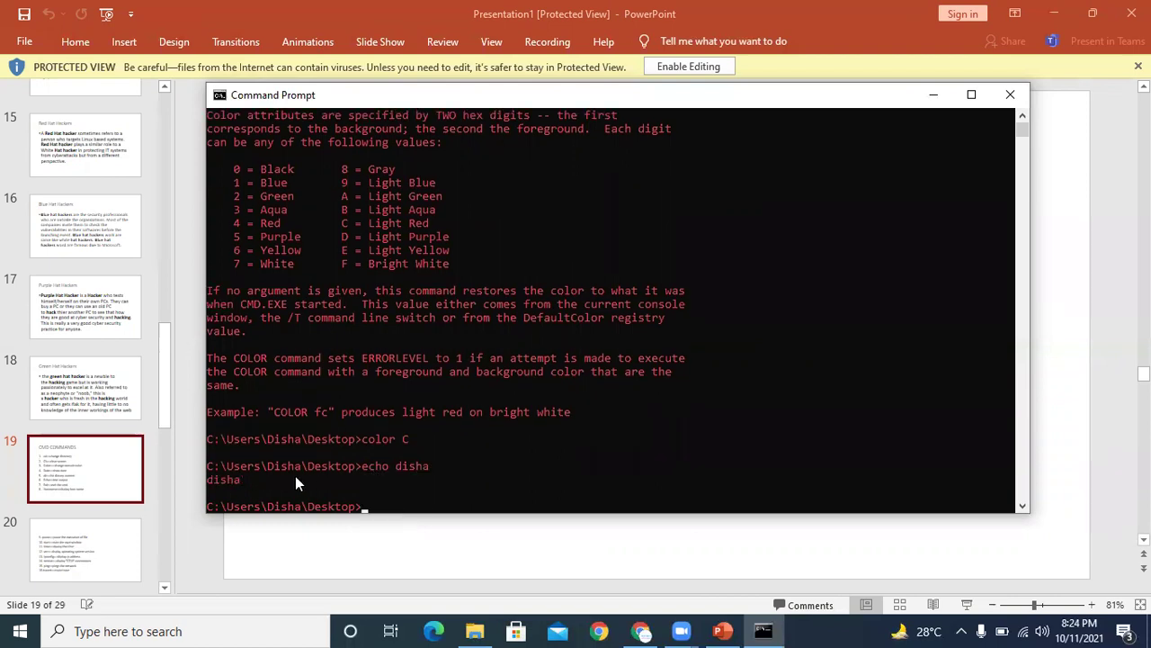
left_click_drag(253, 484, 207, 482)
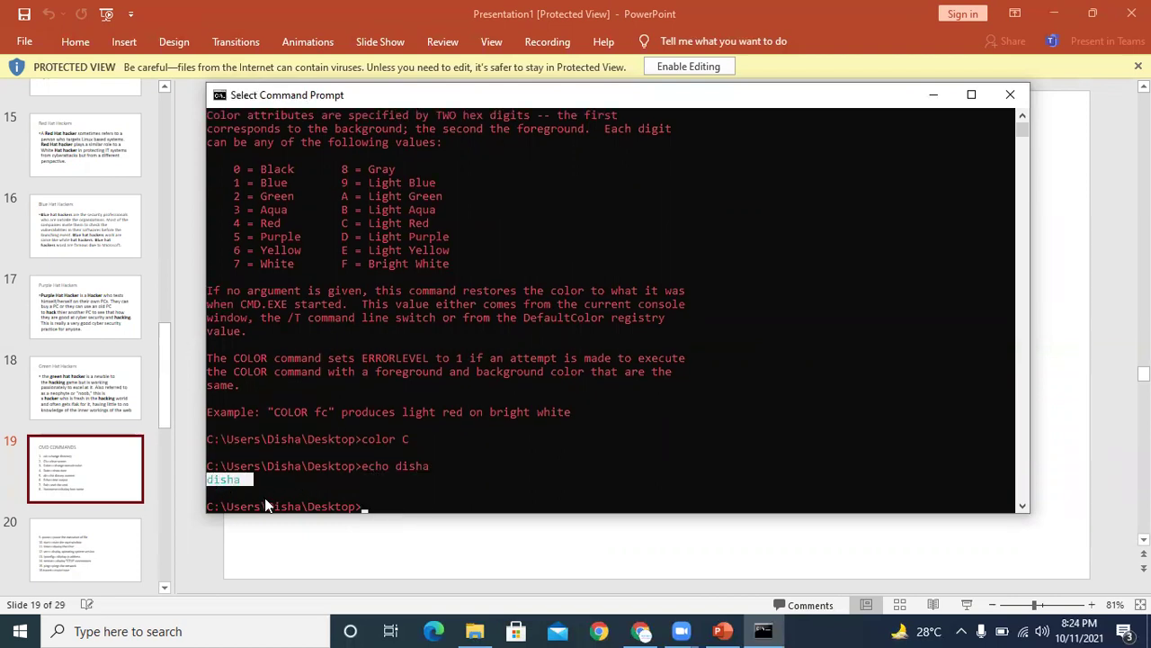
left_click(377, 507)
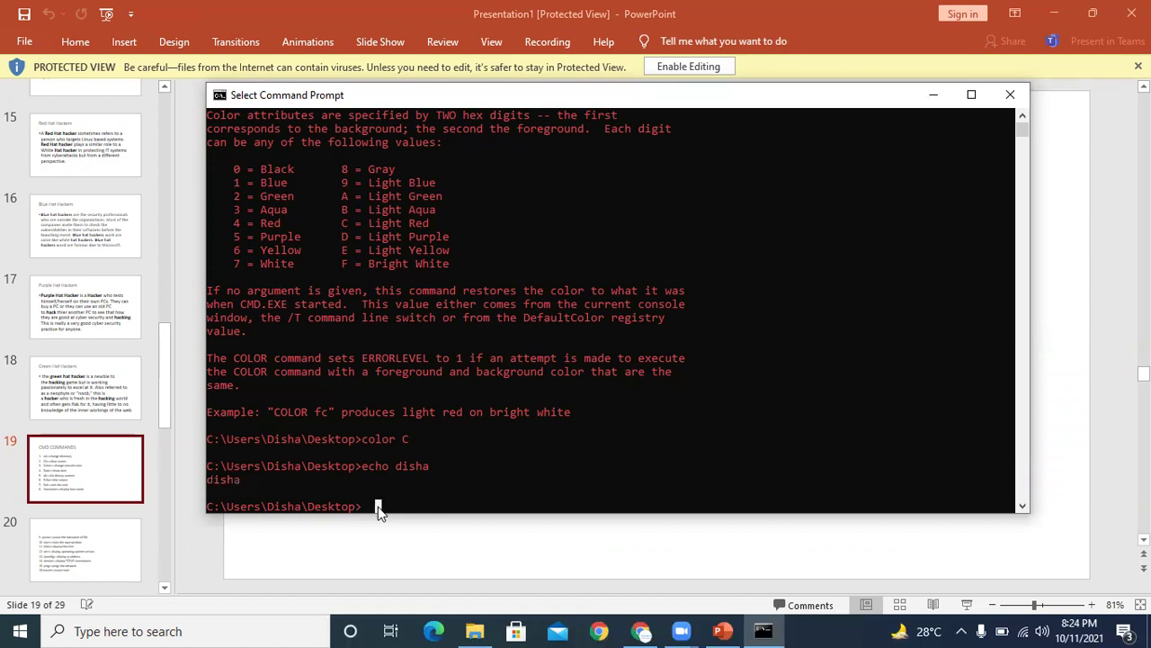
Minimize the presentation to reveal the desktop, and create a folder named with a first name there using mkdir.
left_click(1062, 20)
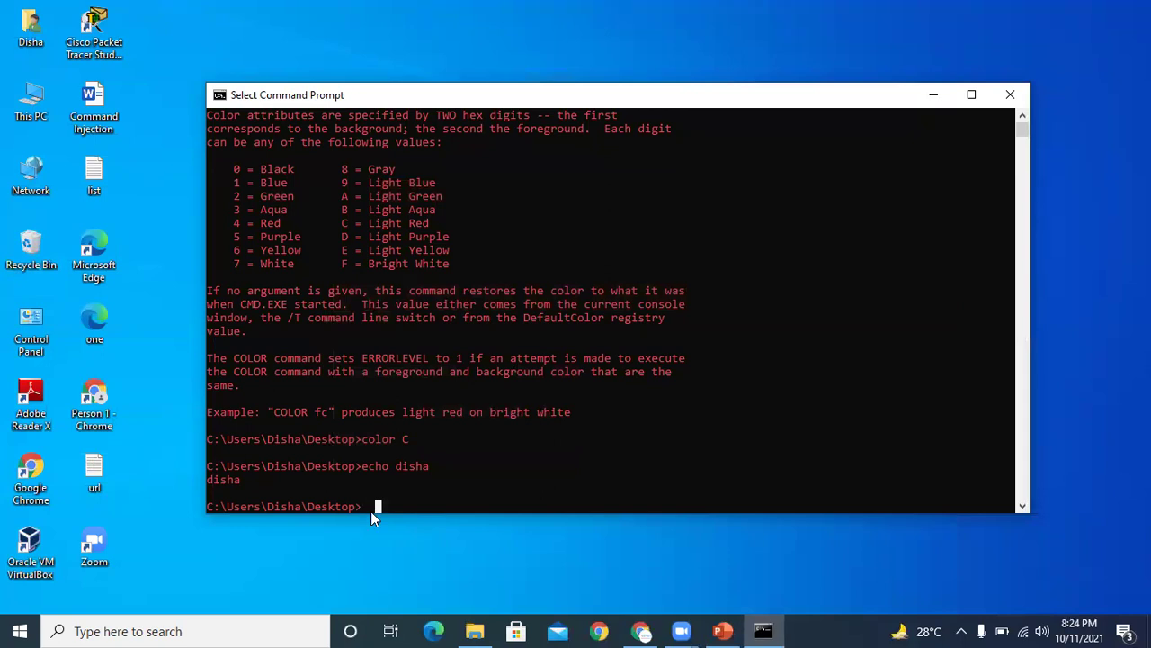
type("mkdir")
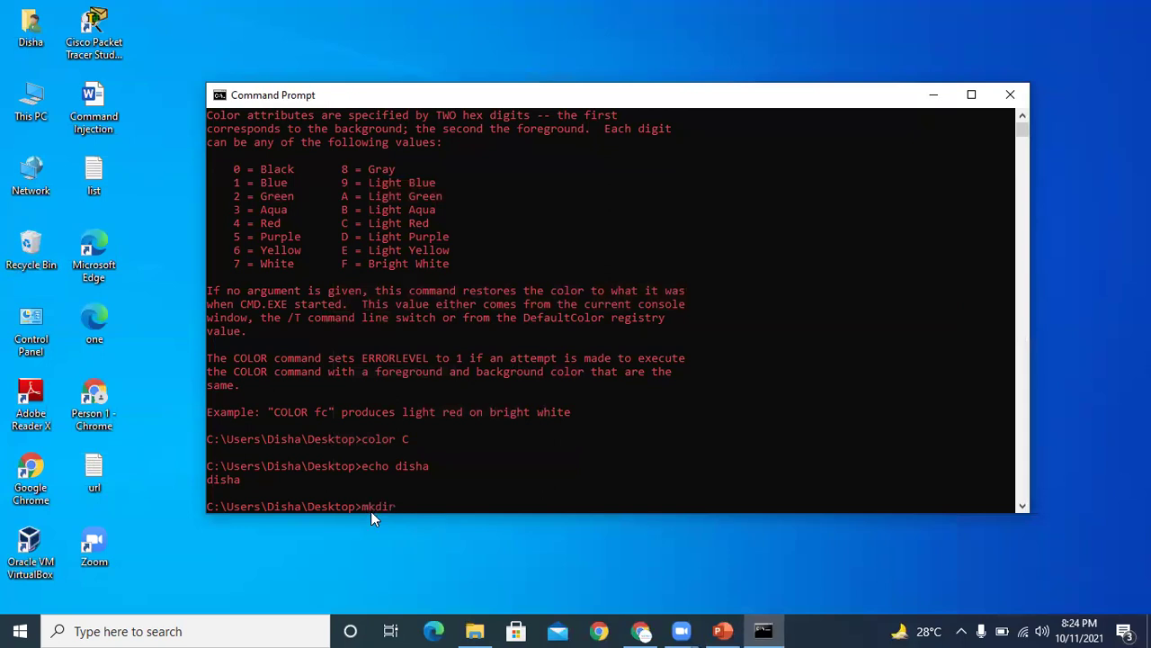
type(" disha")
key("Return")
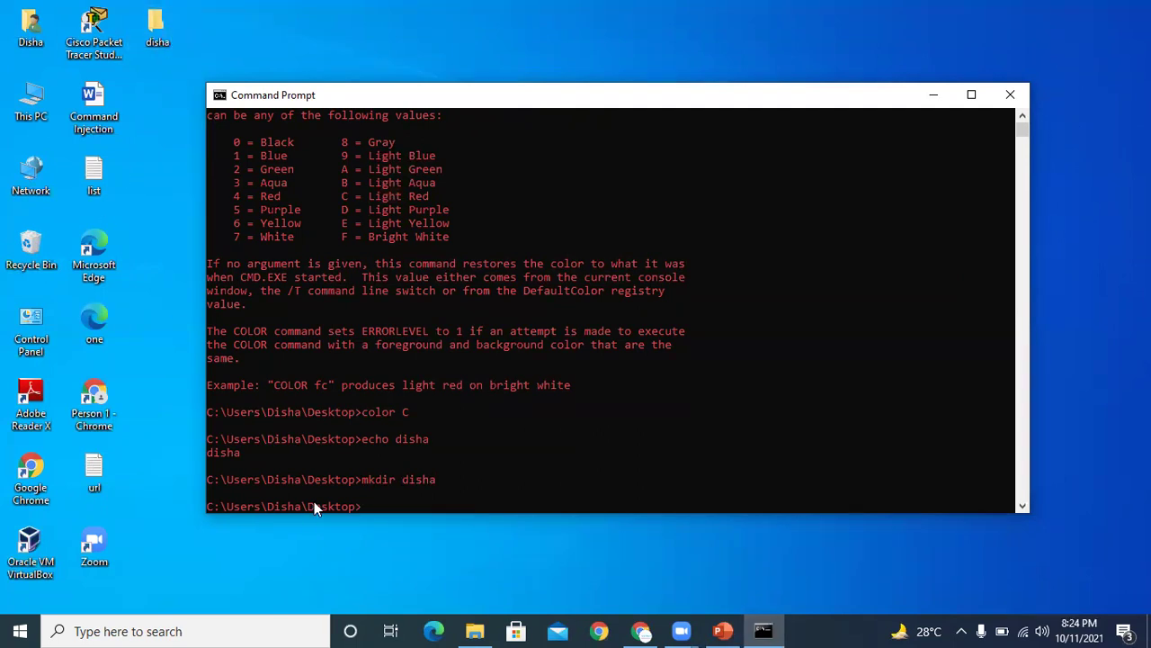
Remove the newly created folder from the desktop with the rmdir command.
type("rmdir")
type("disha")
key("Return")
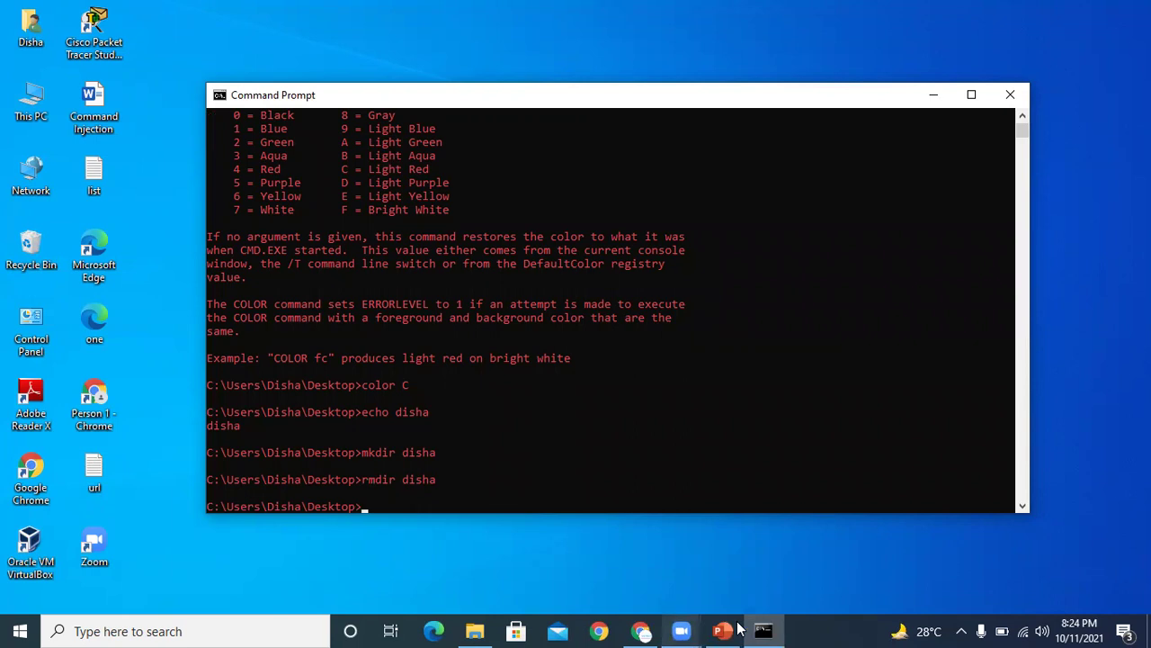
Highlight the printed echo line again in the console output, and clear the selection at the prompt.
mouse_move(725, 630)
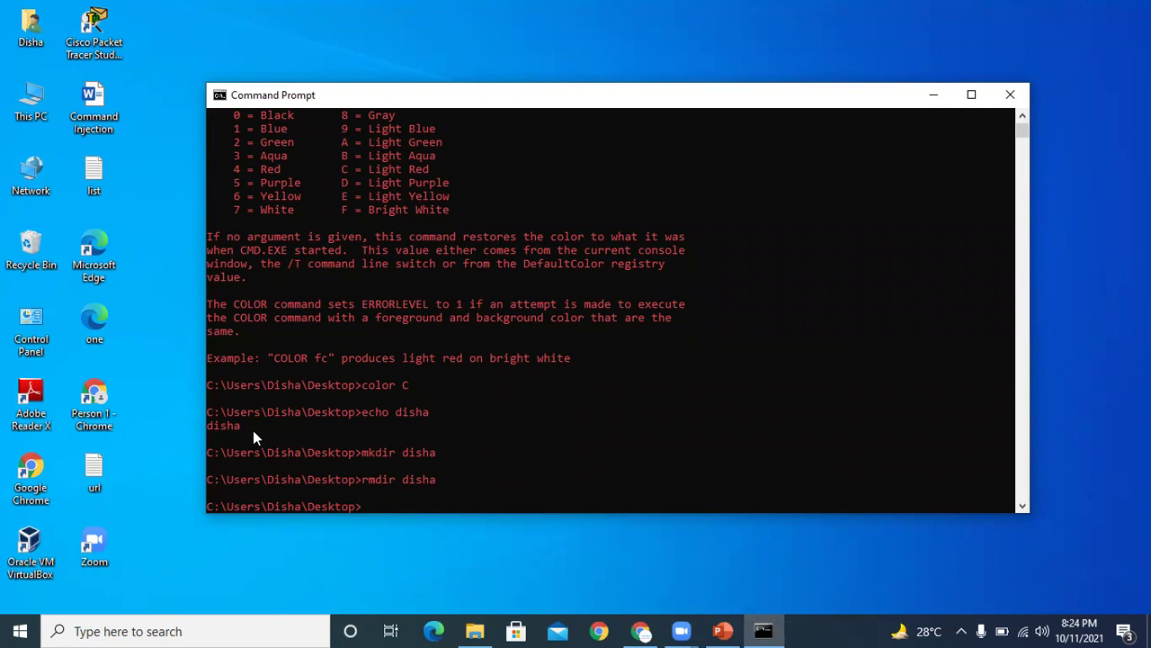
left_click_drag(253, 430, 194, 430)
left_click(378, 501)
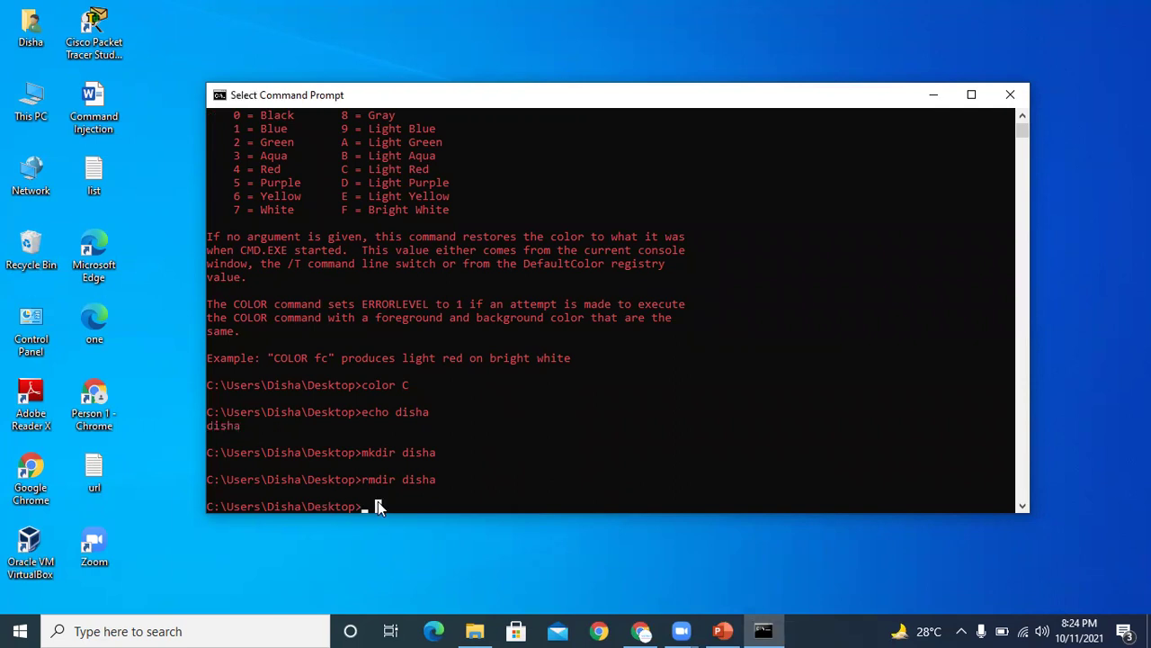
Switch to PowerPoint, select slide 20 with the remaining commands, and minimize the presentation again.
left_click(724, 630)
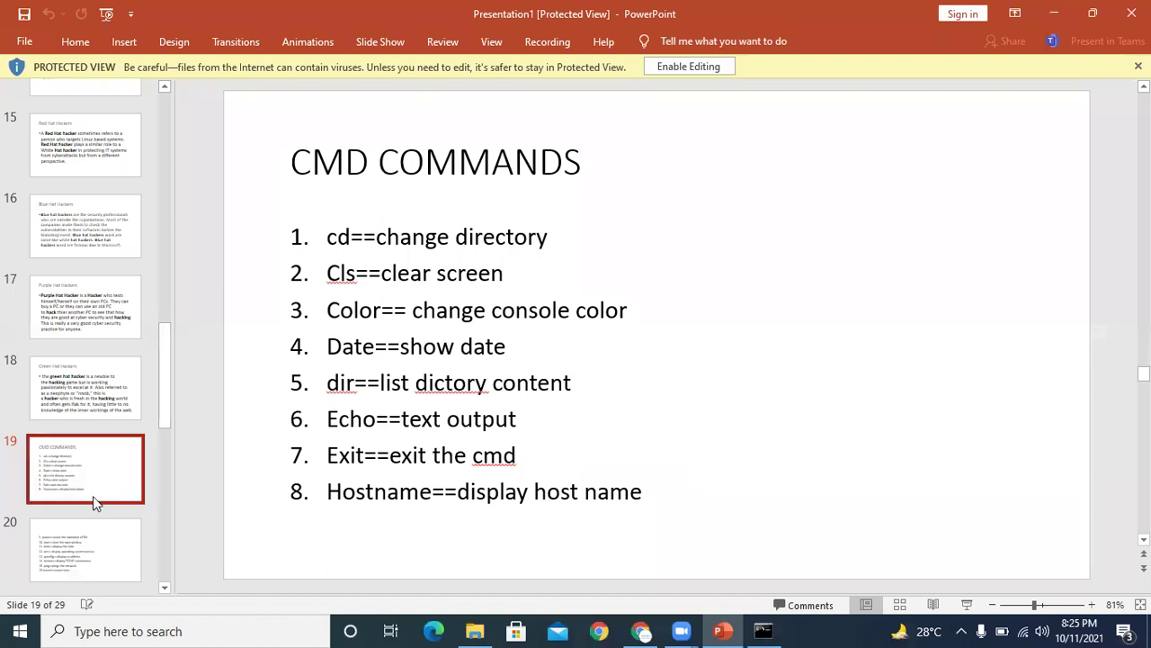
left_click(63, 545)
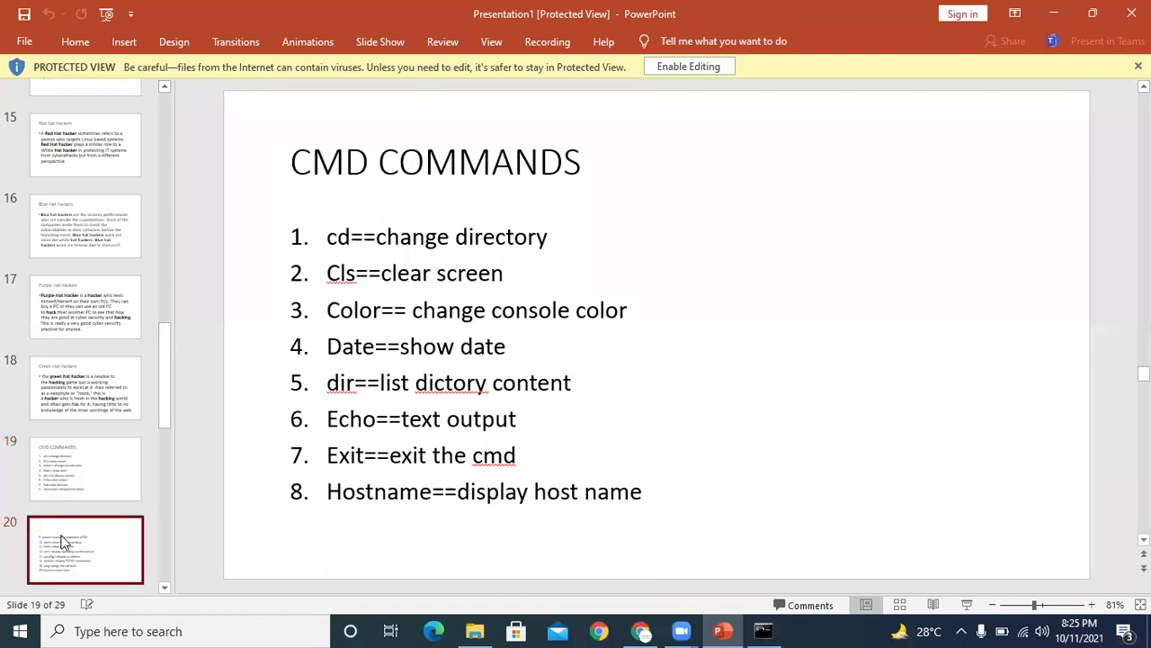
left_click(1054, 14)
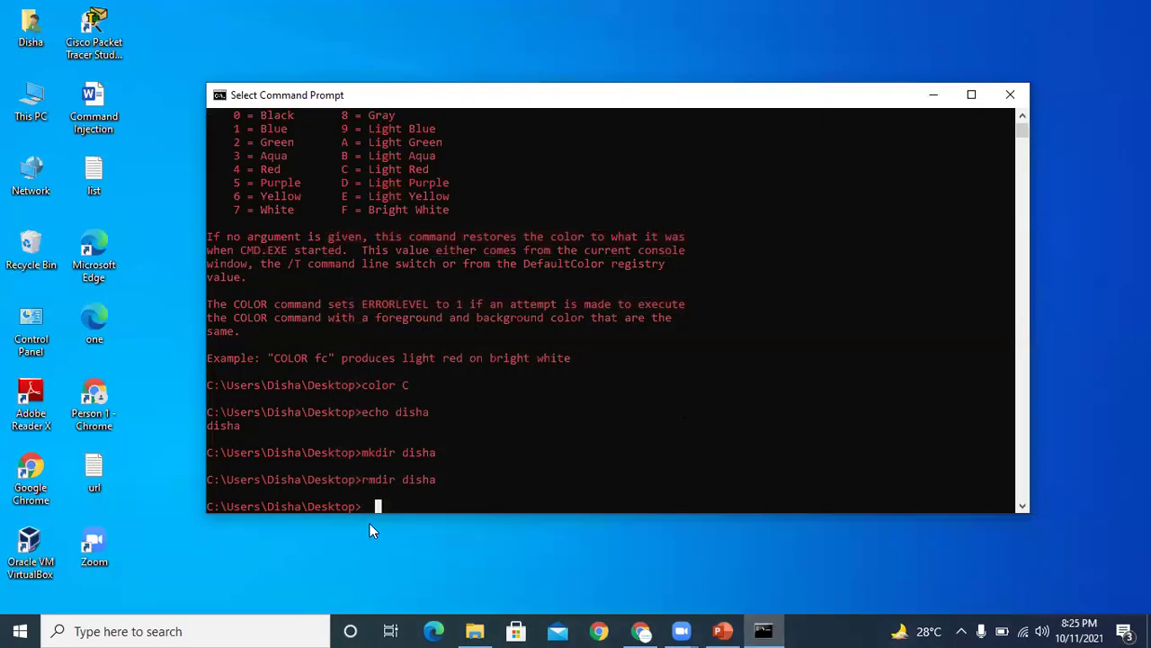
Show the network configuration with ipconfig and highlight the Wi-Fi adapter's IPv4 address.
type("ipconfig")
key("Return")
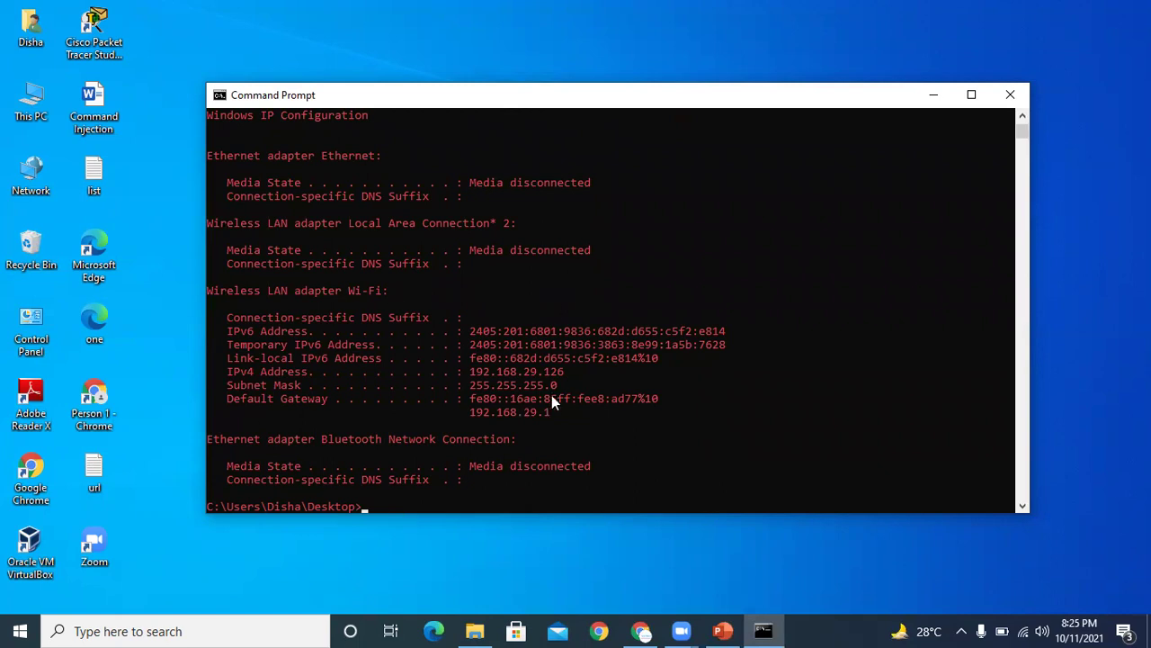
left_click_drag(569, 372, 468, 372)
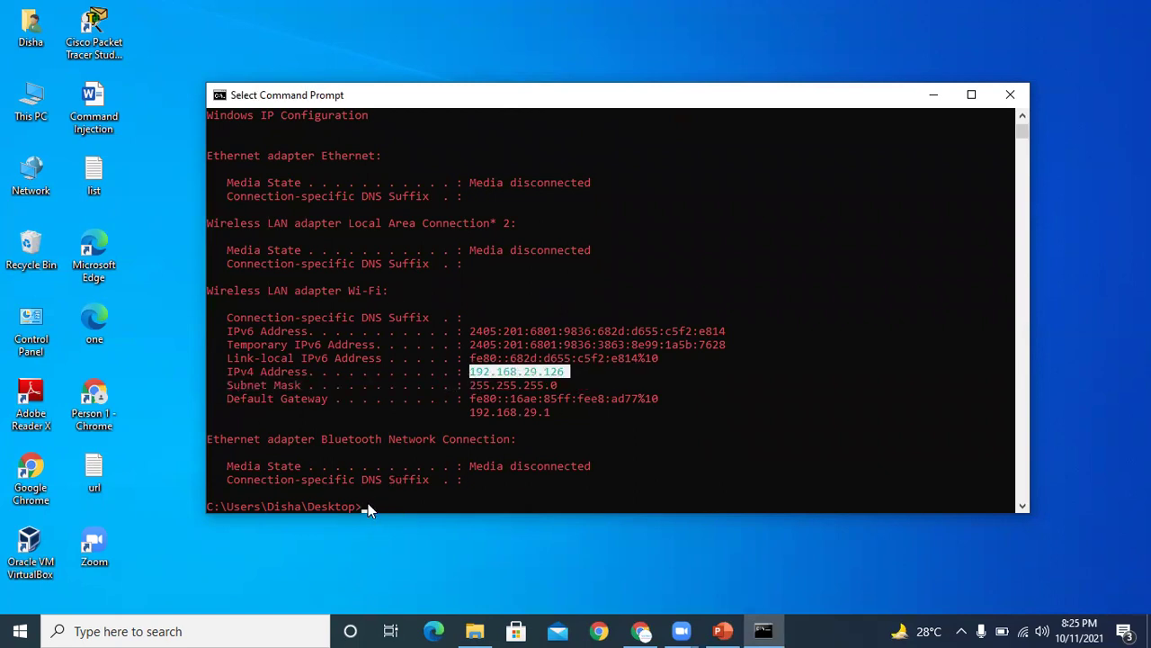
Show the detailed network configuration with ipconfig /all and review the adapter details further up in the output.
type("ipconfig")
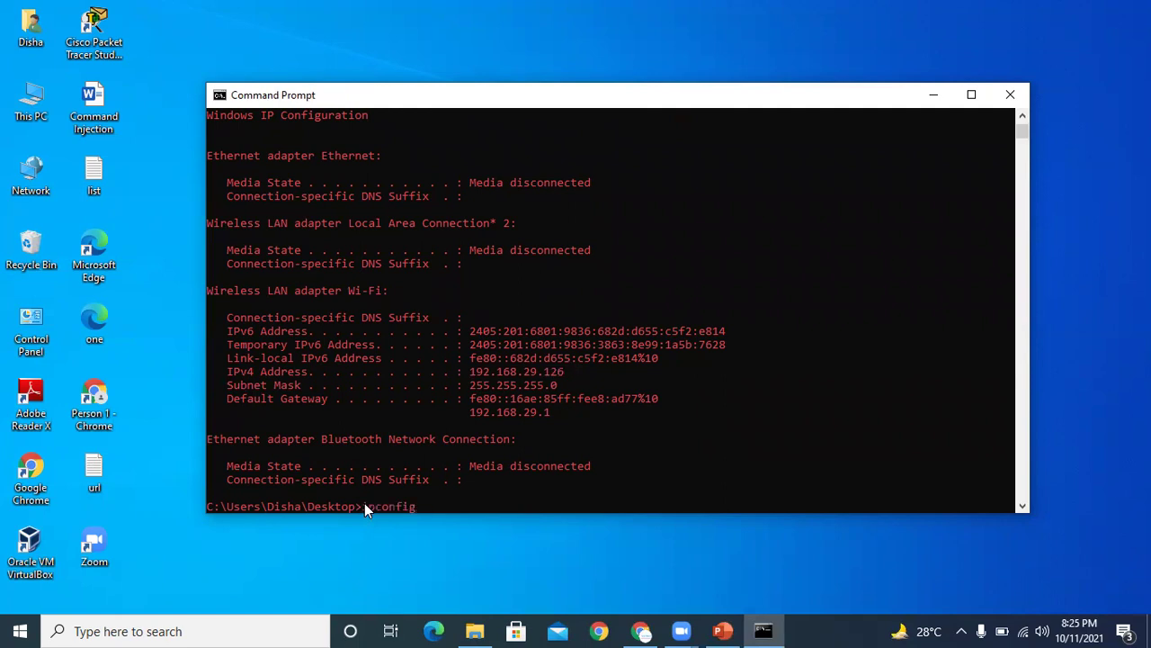
type(" /all")
key("Return")
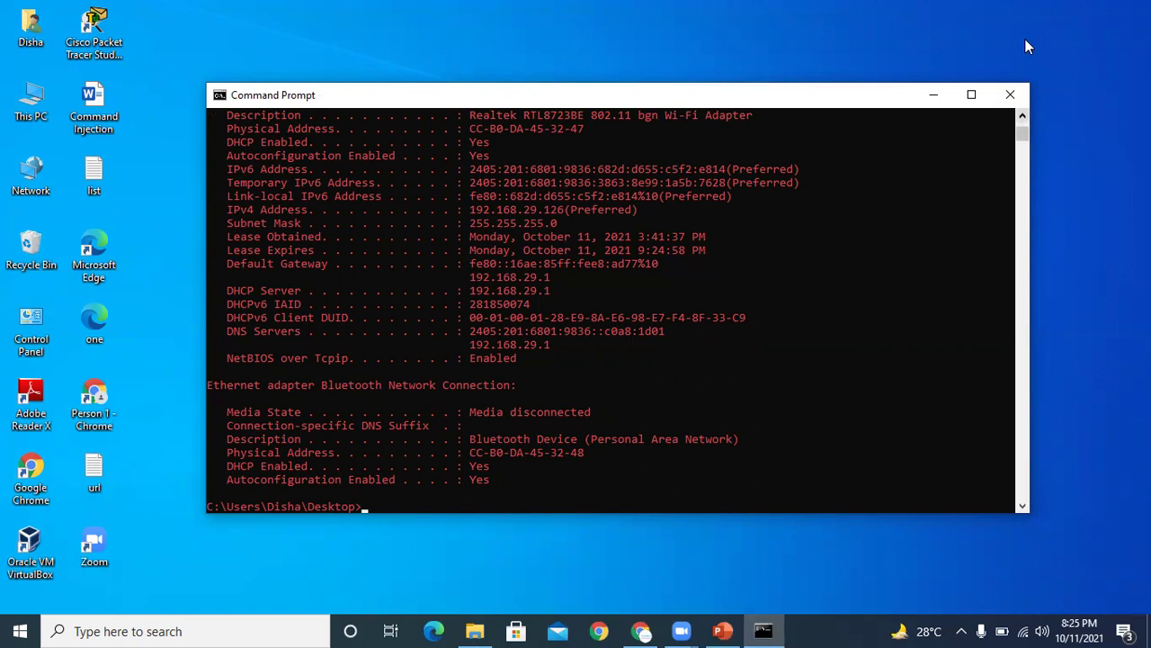
scroll(1029, 47, "up", 3)
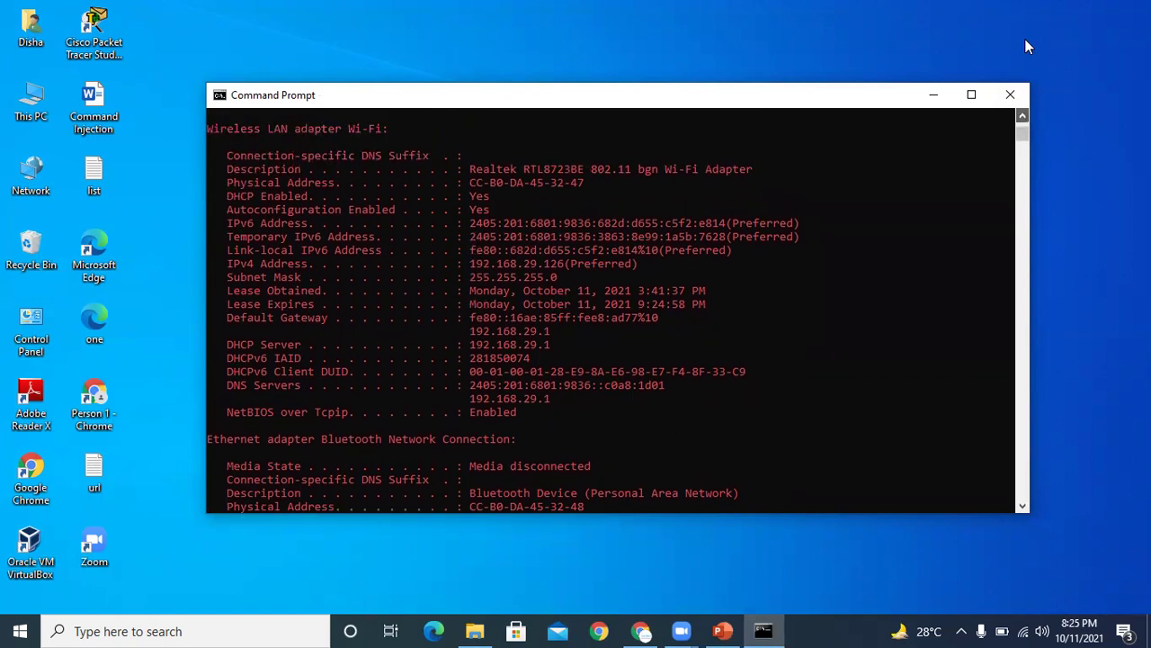
scroll(1028, 47, "up", 3)
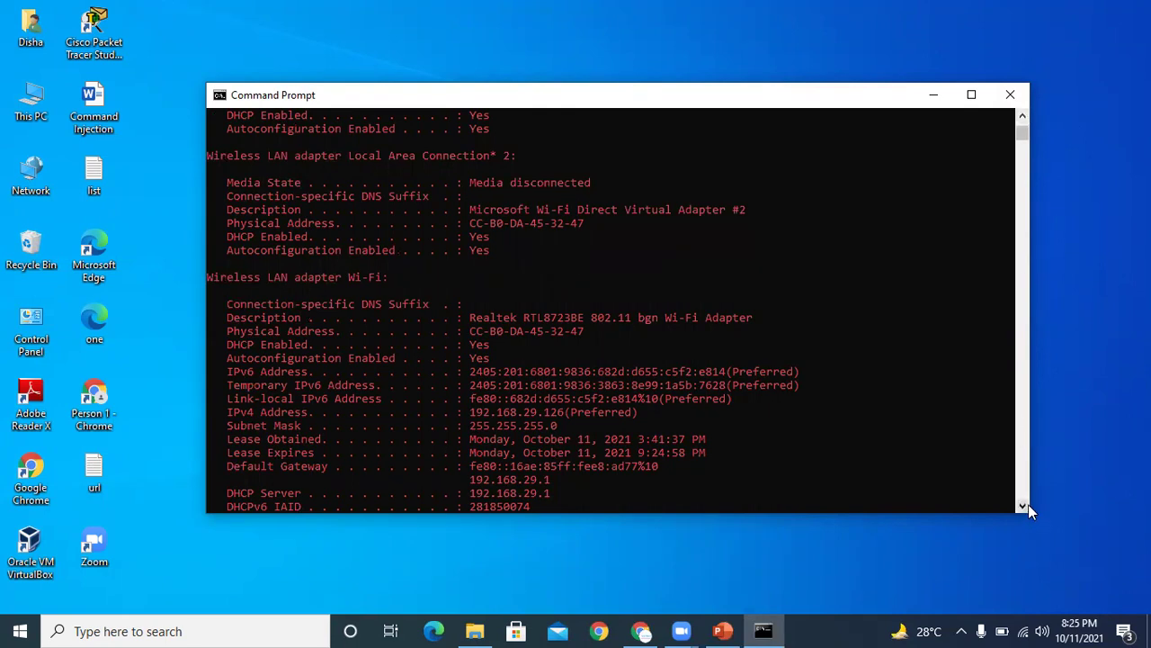
Review the remaining adapter details in the ipconfig /all output, highlight the Wi-Fi adapter's DHCP server line, and clear the selection.
scroll(1022, 506, "down", 3)
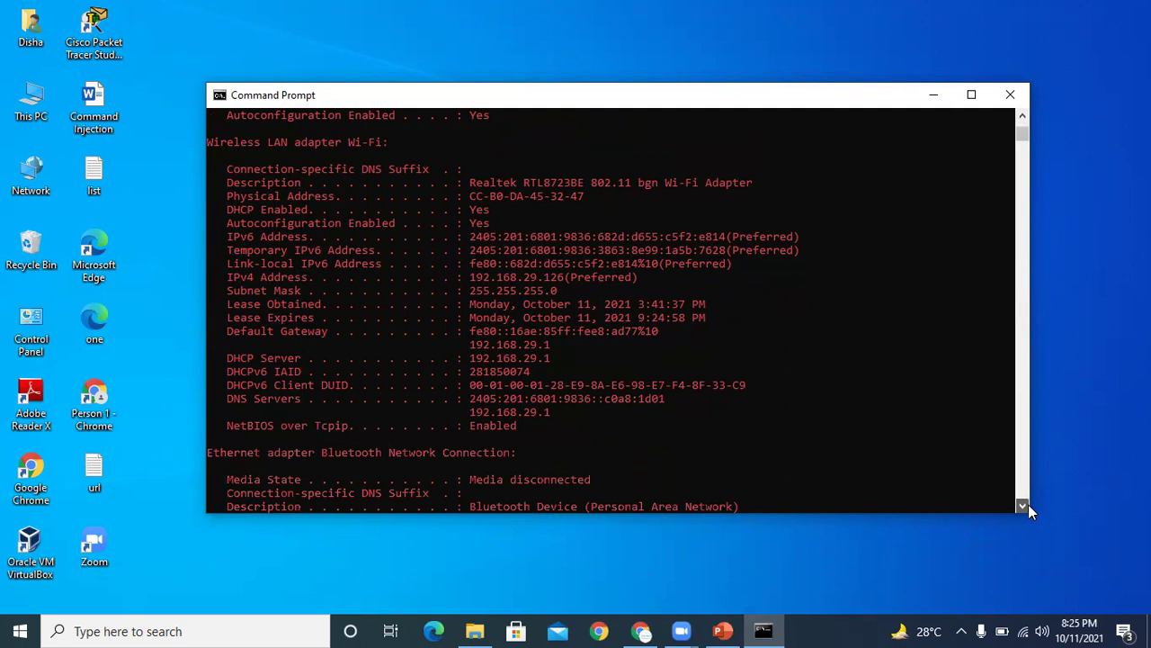
scroll(1028, 507, "down", 3)
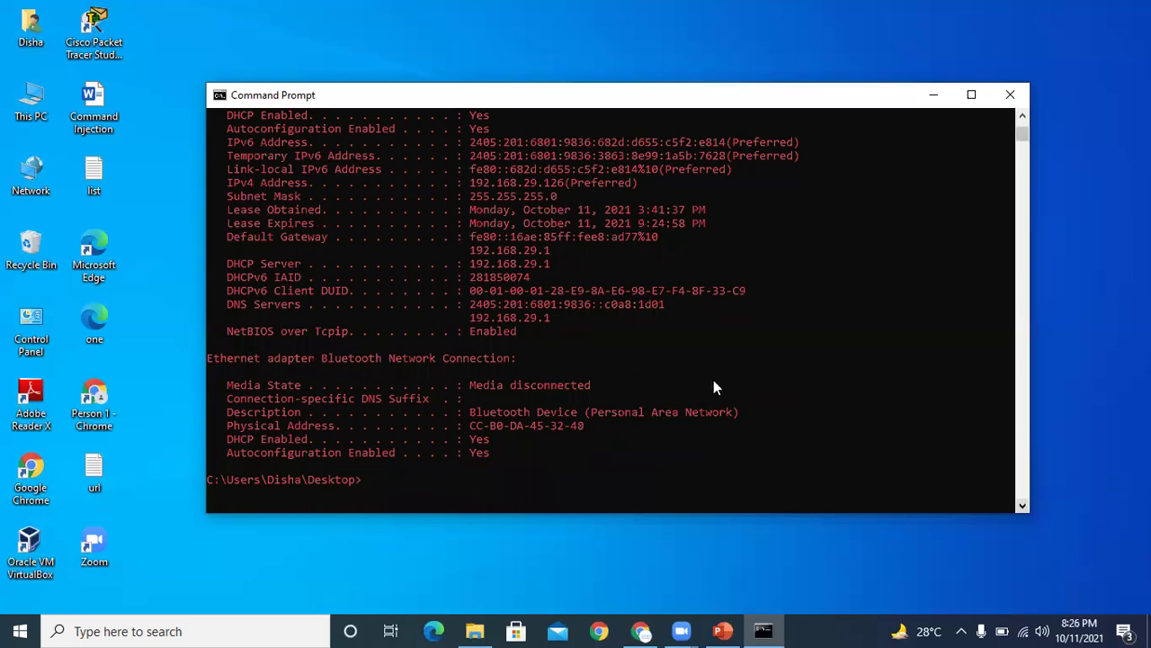
left_click_drag(243, 266, 320, 279)
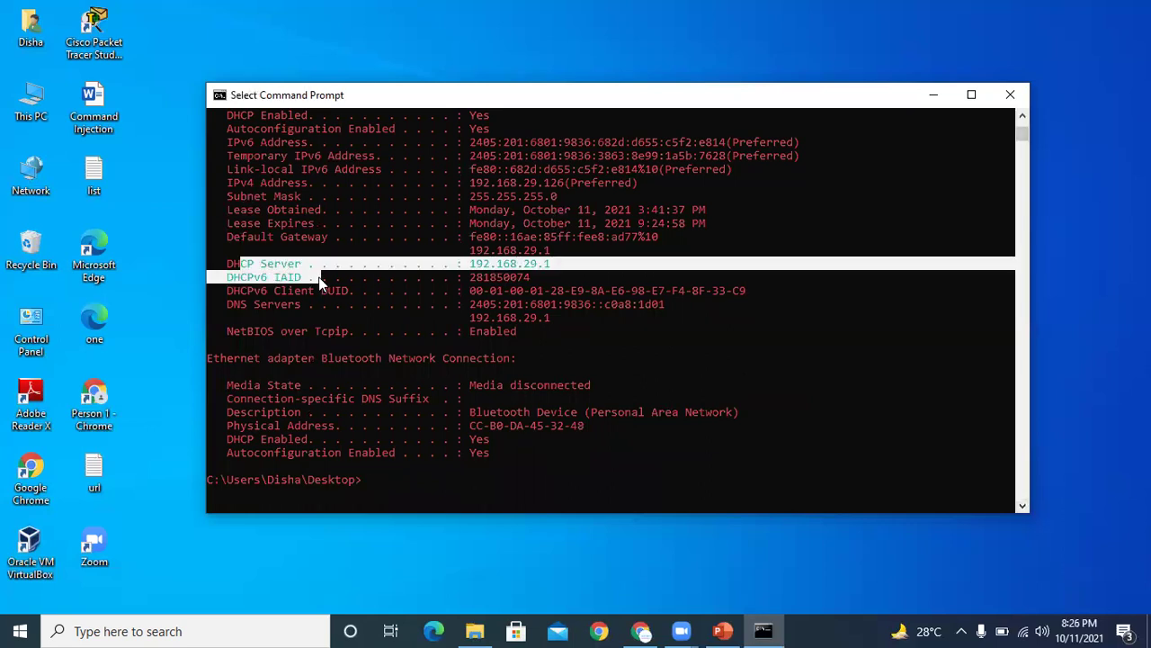
left_click(480, 479)
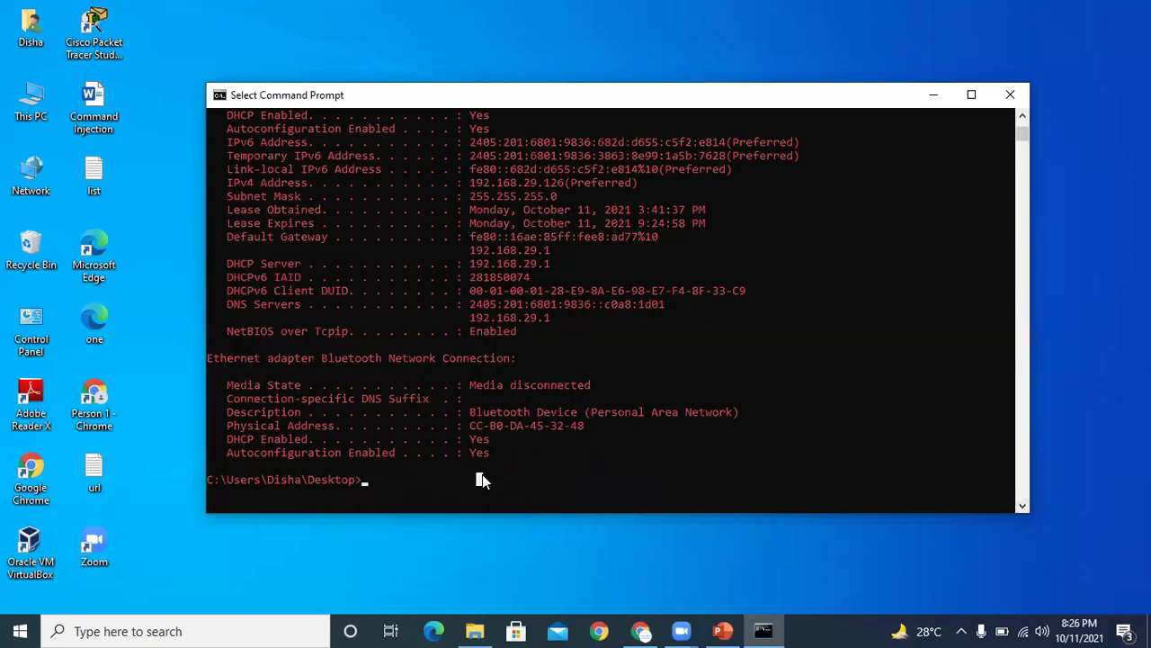
Check the command list on the PowerPoint slide, minimize the presentation, and close the Command Prompt window.
left_click(722, 631)
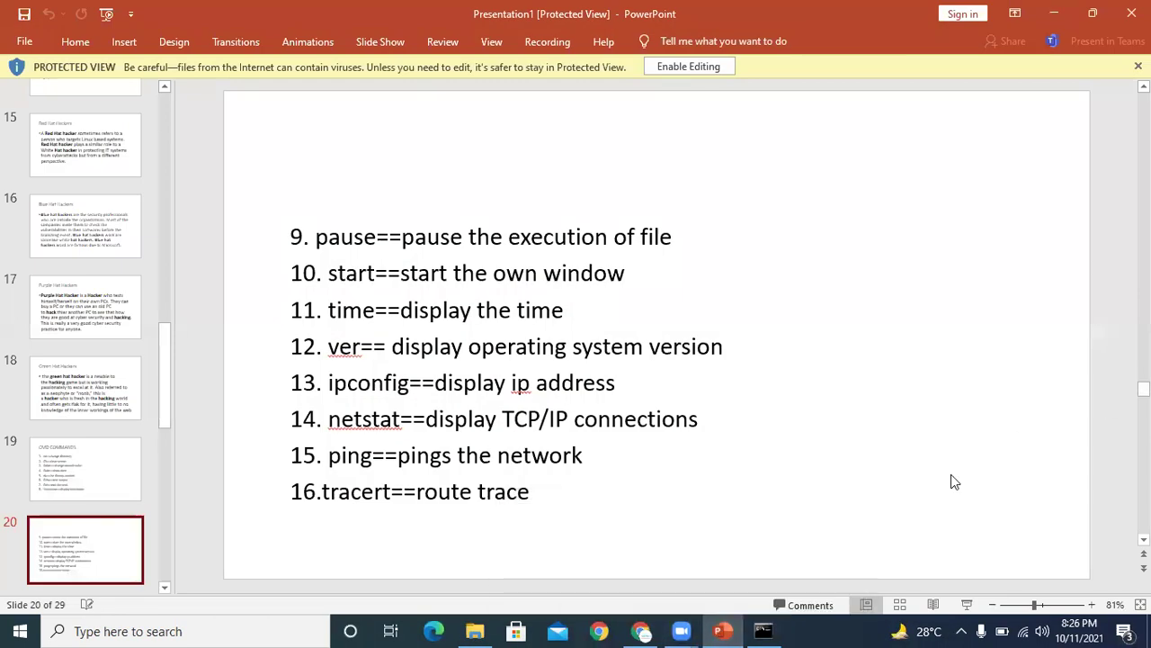
left_click(1051, 14)
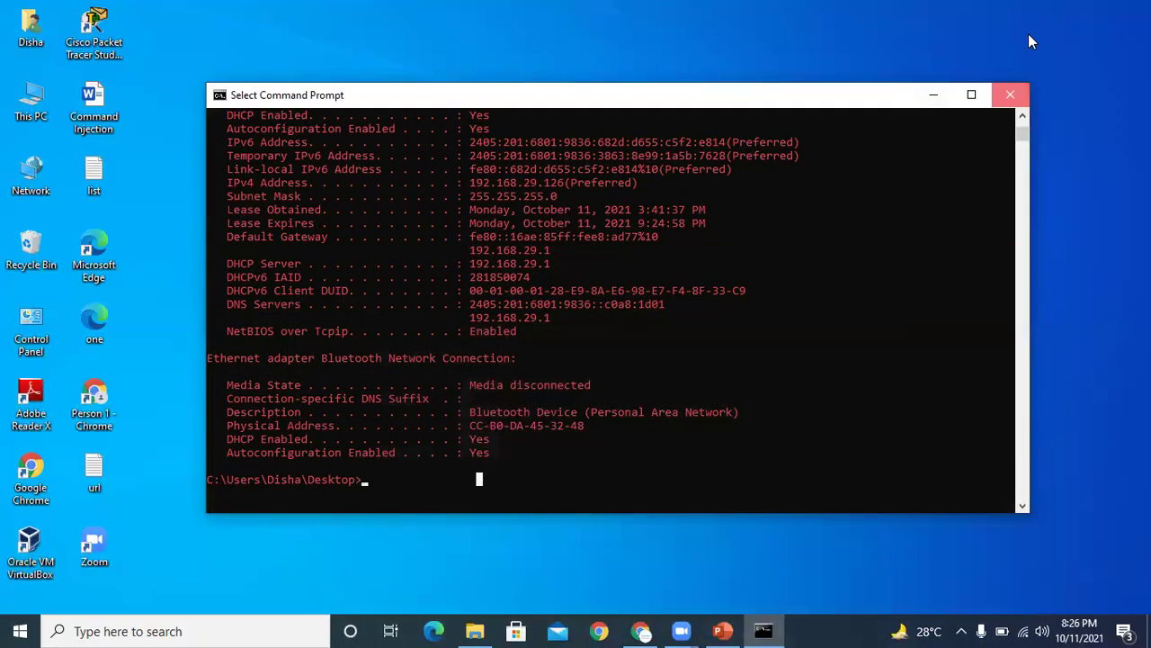
left_click(1010, 95)
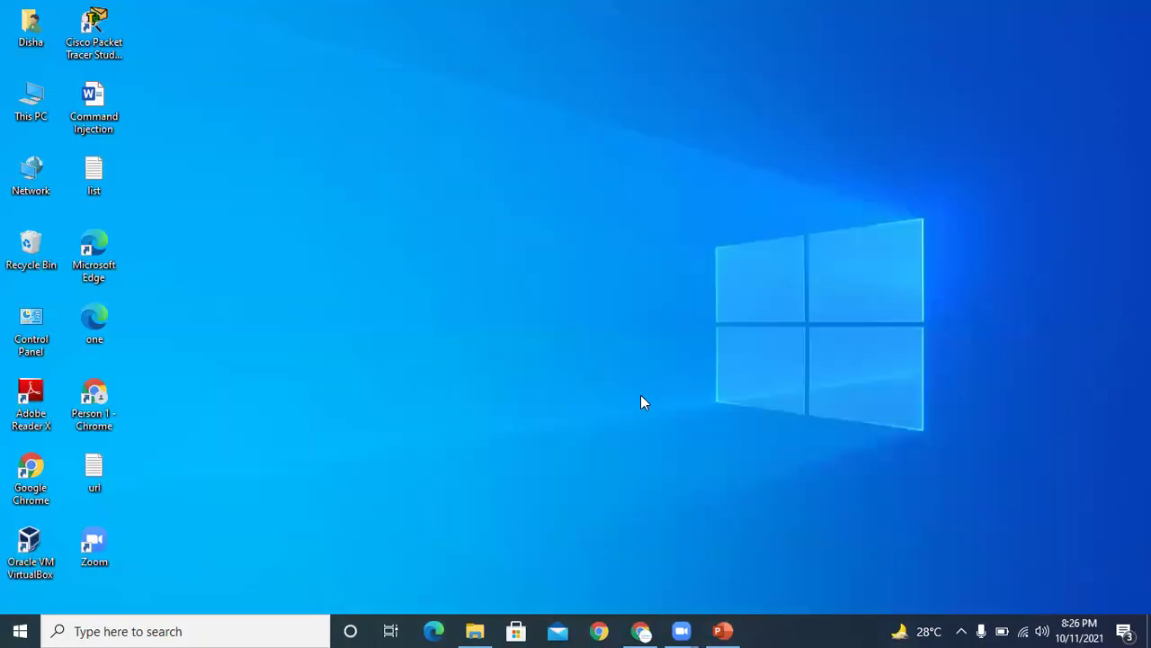
Open Oracle VM VirtualBox, dismiss the new-version notice, and start the kali virtual machine.
double_click(18, 575)
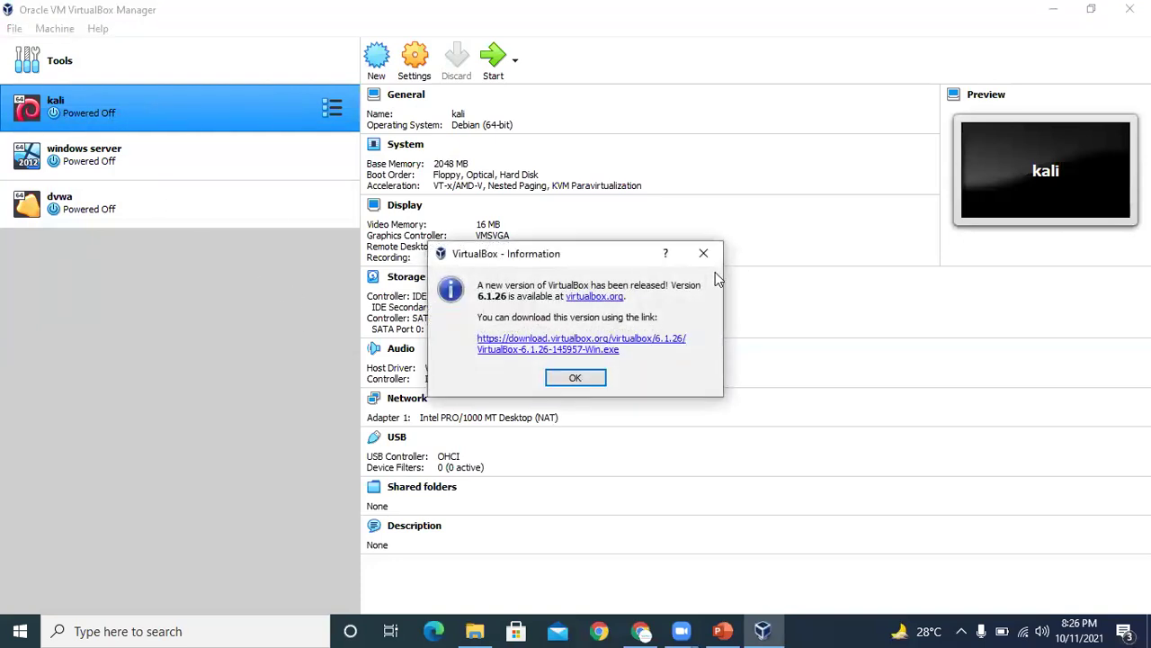
left_click(704, 254)
double_click(188, 96)
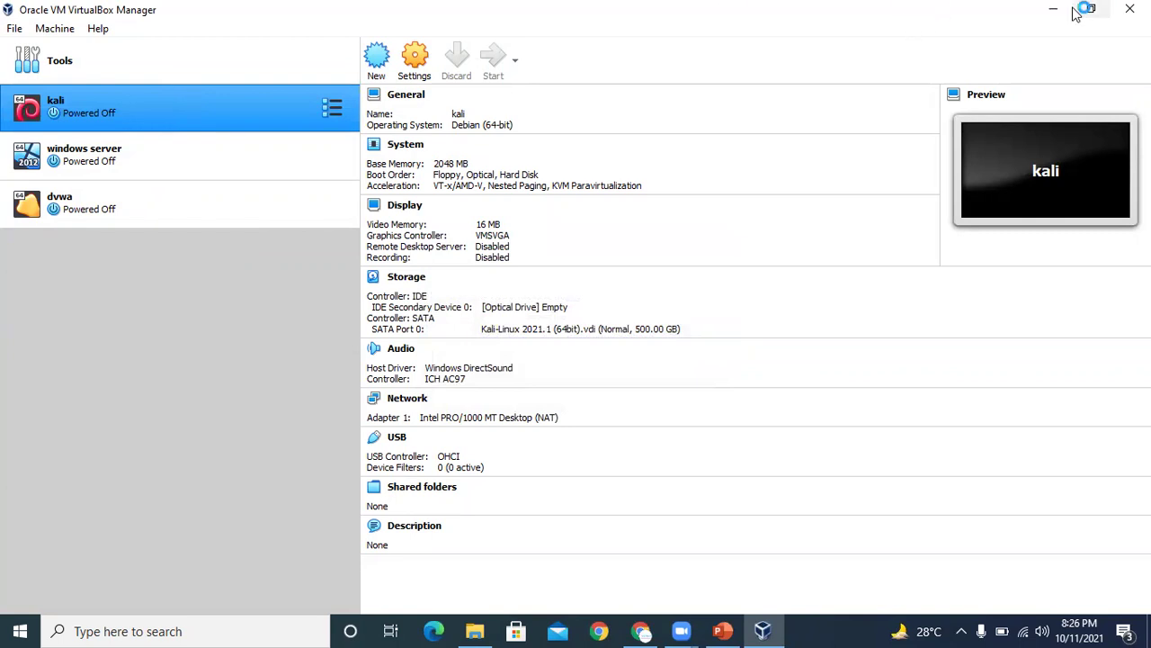